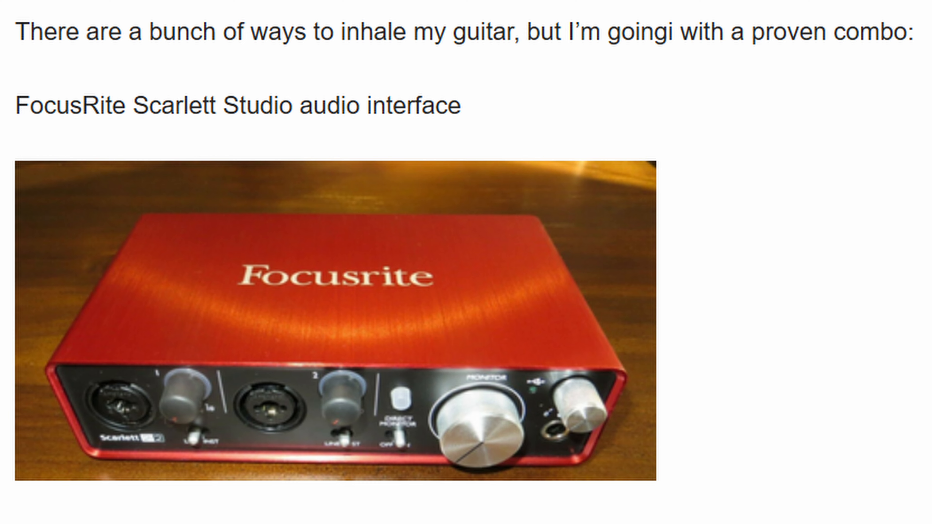
- Look through the guitar gear list covering the FocusRite Scarlett Studio interface, the Line6 Pod Express and the Enya Carbon Fibre guitar
scroll(367, 263, down, 10)
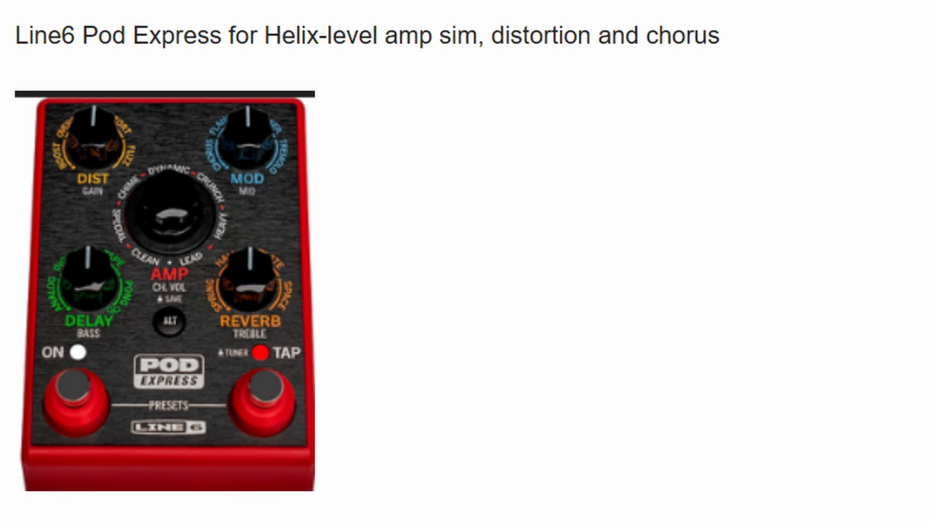
scroll(466, 262, down, 10)
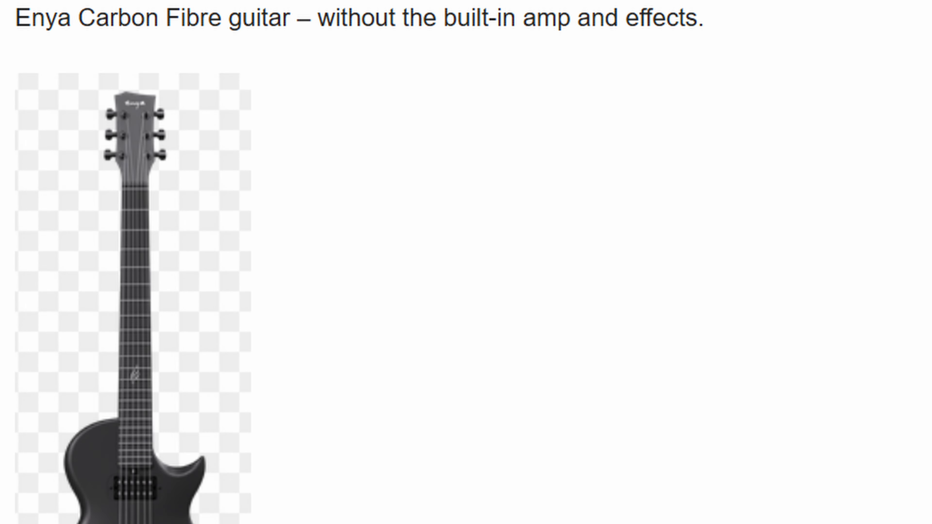
scroll(466, 262, down, 2)
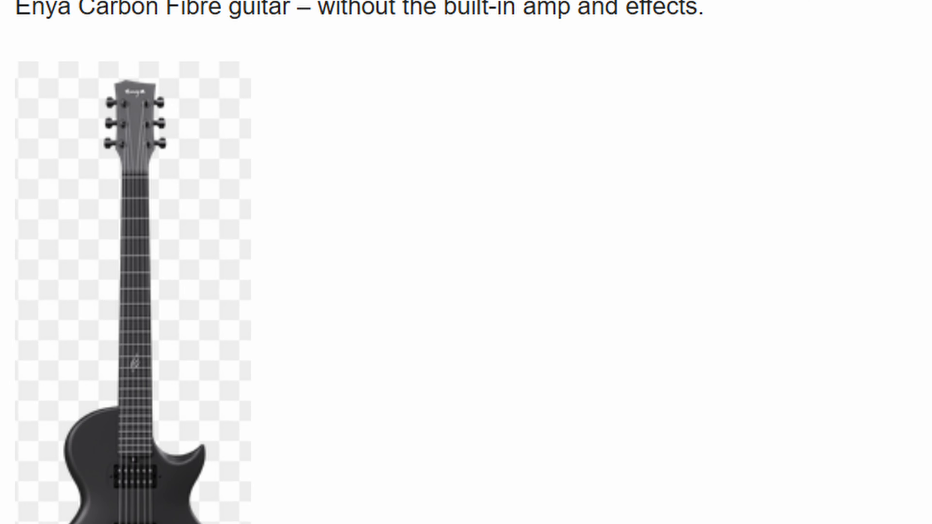
scroll(466, 263, down, 1)
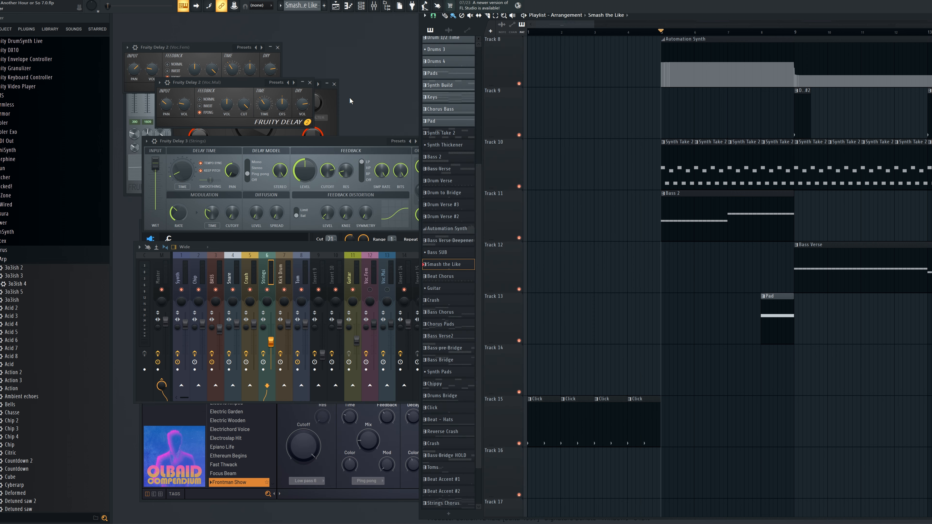
- Switch to FL Studio, show the channel rack and mixer, and open the Master track's La Petite Excite window just above the mixer
click(364, 6)
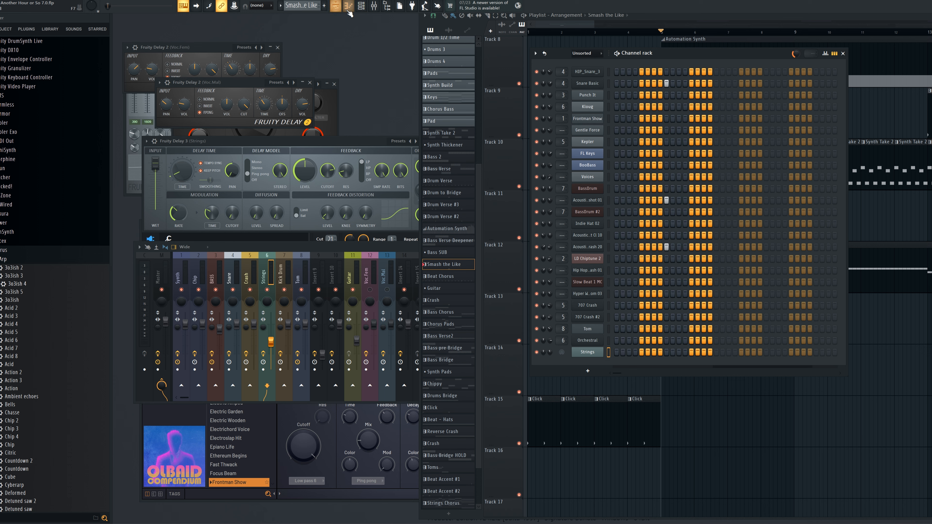
click(374, 6)
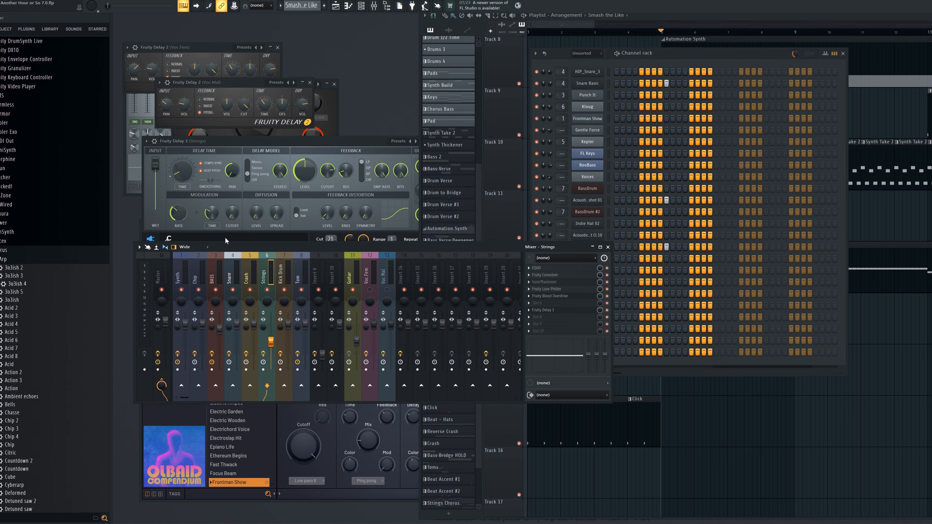
click(168, 268)
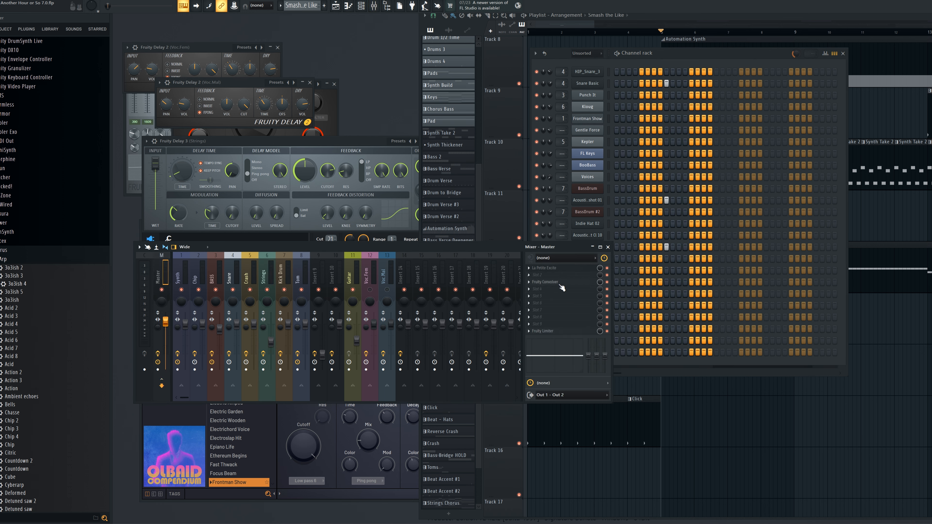
click(555, 268)
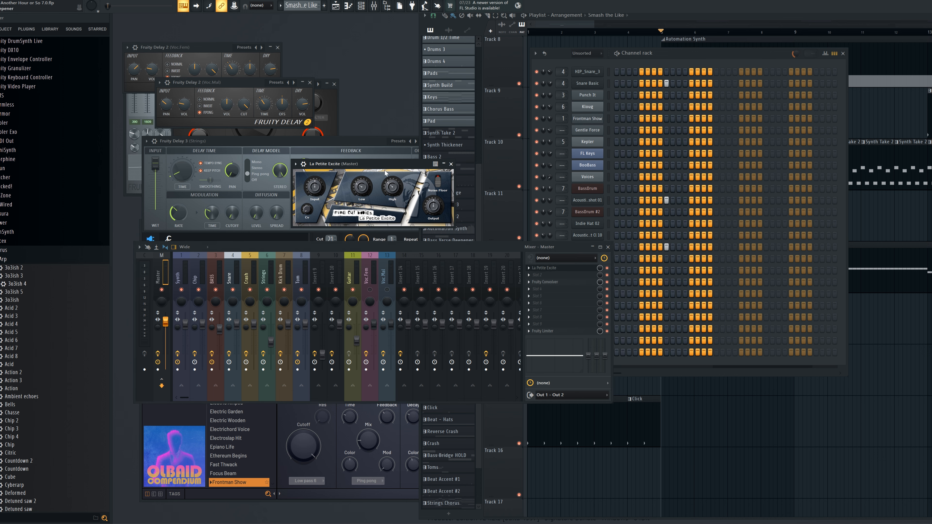
drag(386, 177, 324, 188)
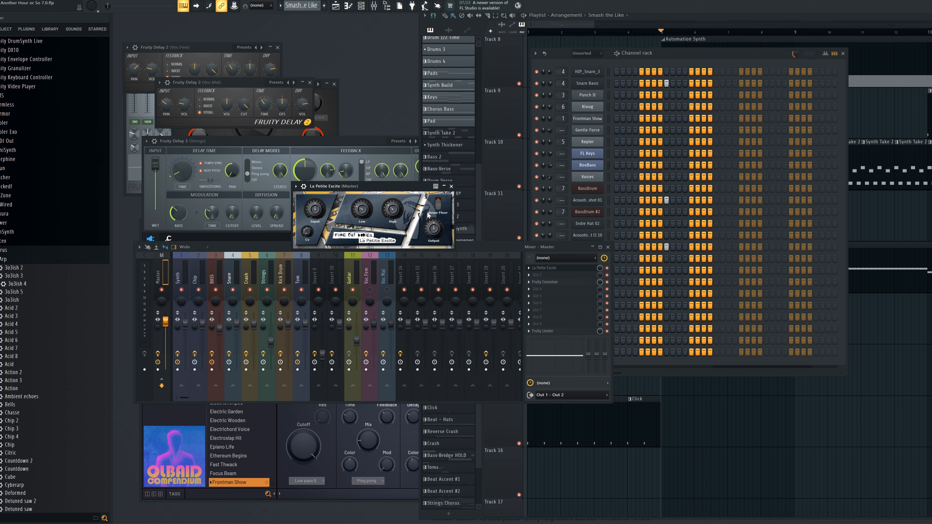
- Toggle La Petite Excite on the Master track and play the song, moving playback ahead to about bar 20
click(607, 268)
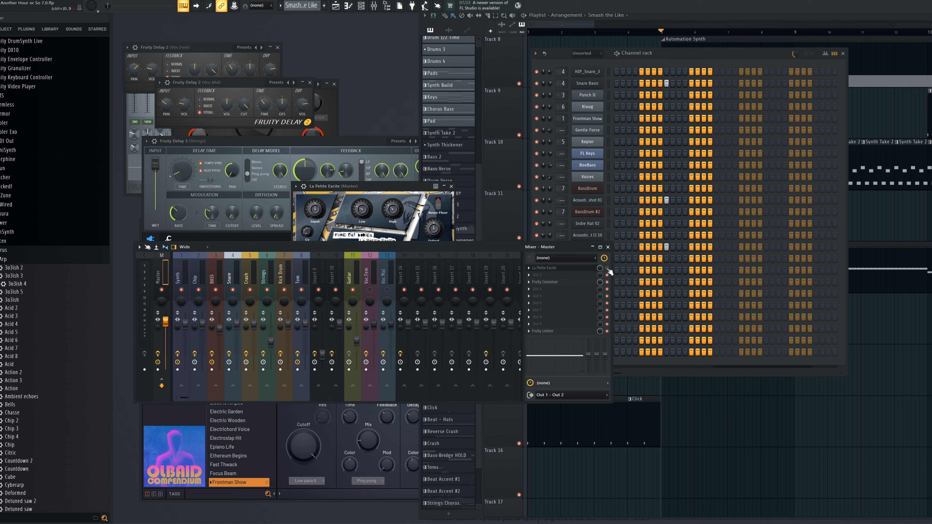
key(space)
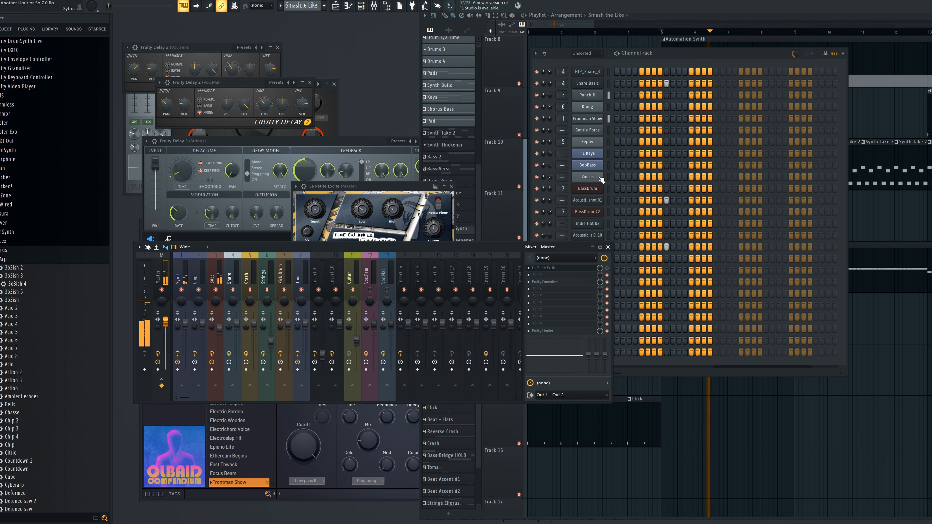
drag(583, 24, 606, 28)
click(590, 31)
click(853, 31)
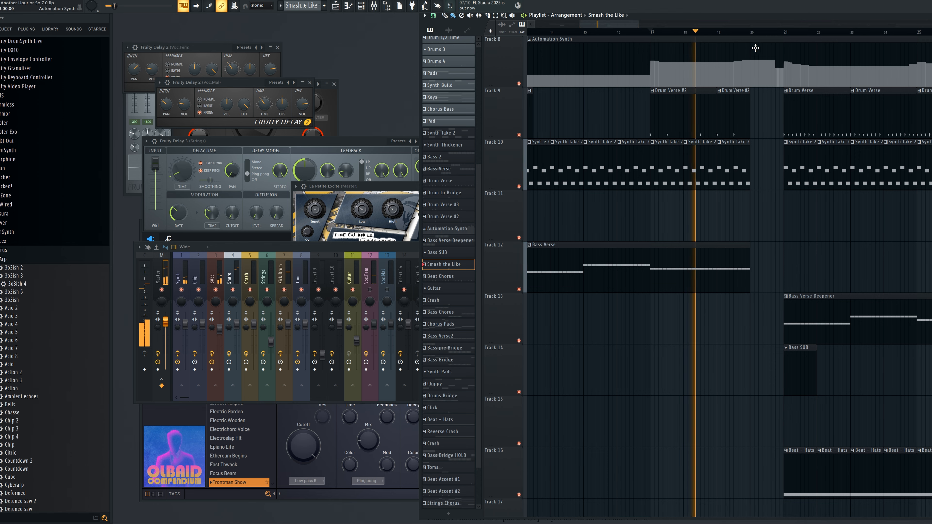
click(756, 32)
- Keep La Petite Excite in view over the mixer and toggle the effect during playback to compare the sound
click(409, 188)
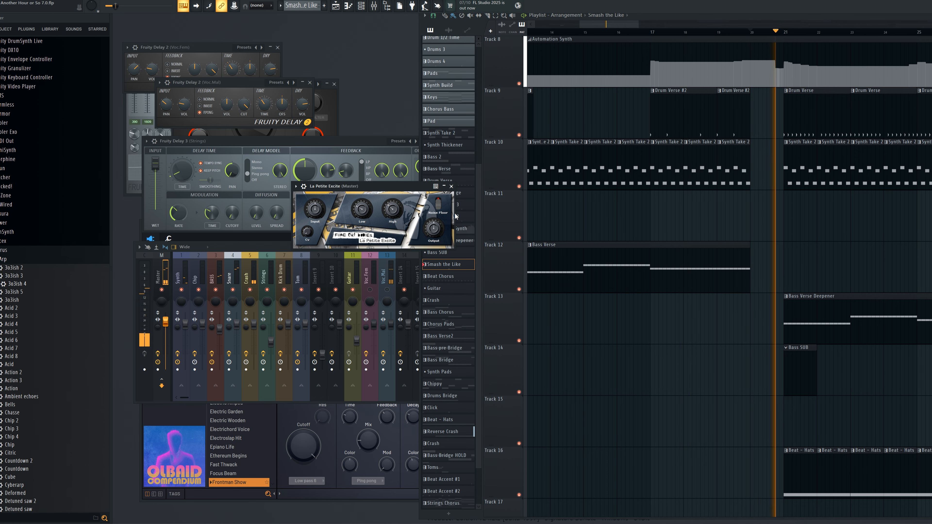
click(277, 252)
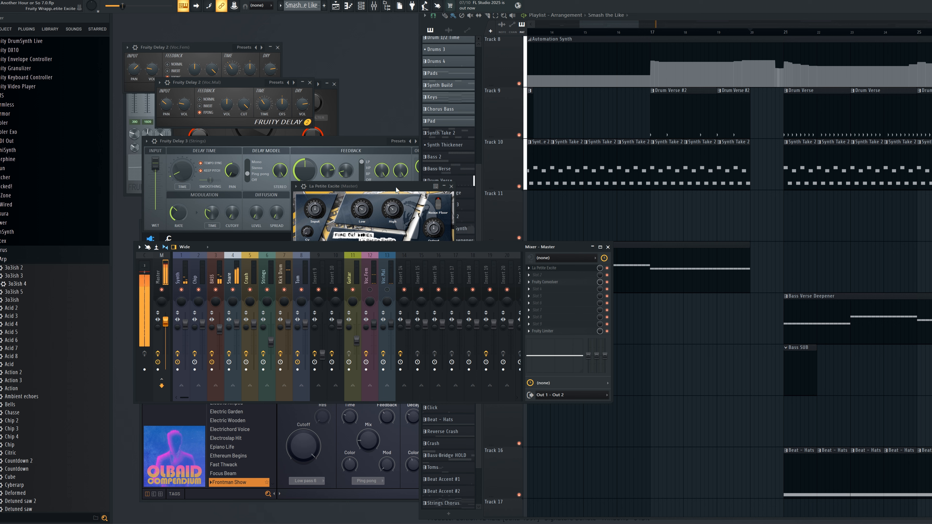
drag(310, 187, 317, 186)
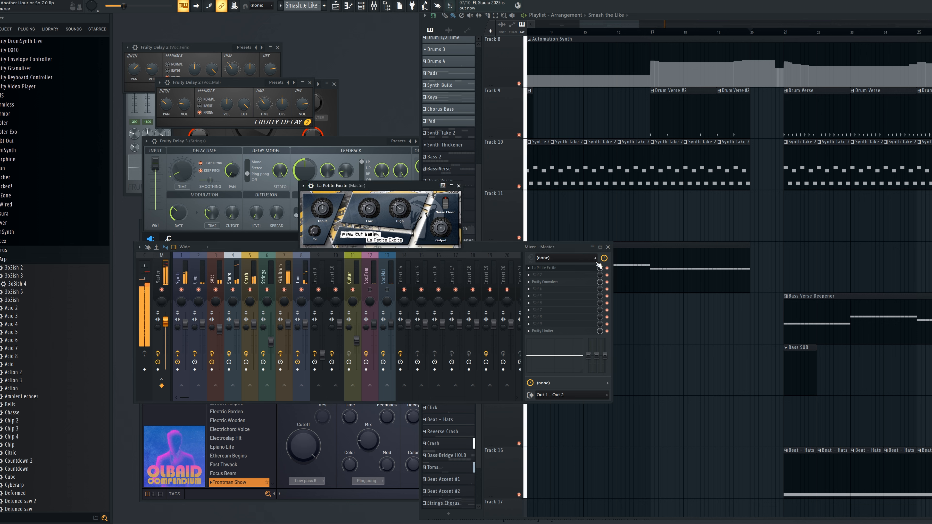
click(608, 269)
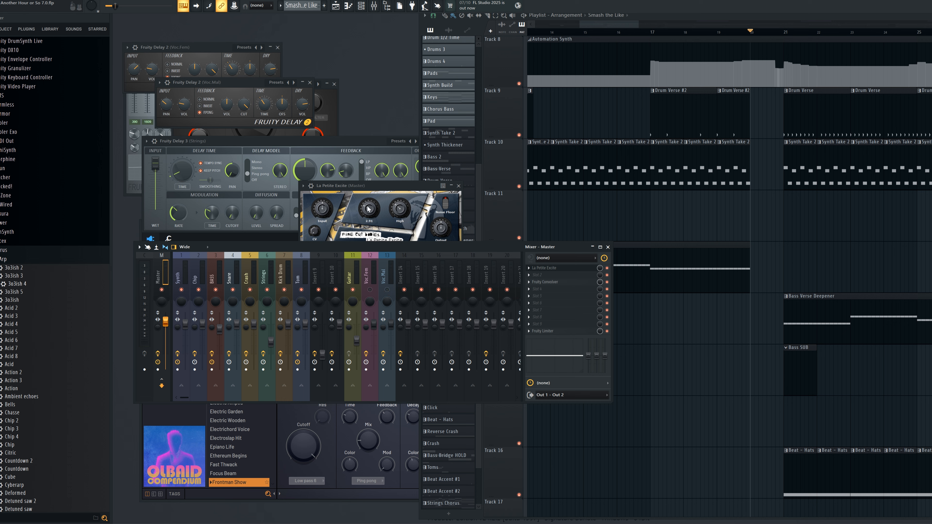
- Replace the La Petite Excite window with the Synth mixer track's SonicMaximizer, placed along the mixer's upper edge
drag(374, 186, 351, 171)
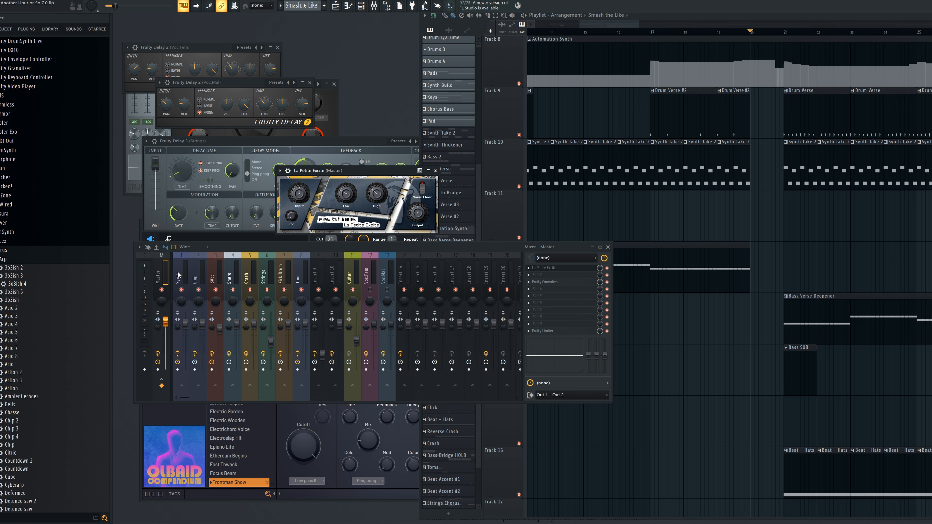
click(178, 275)
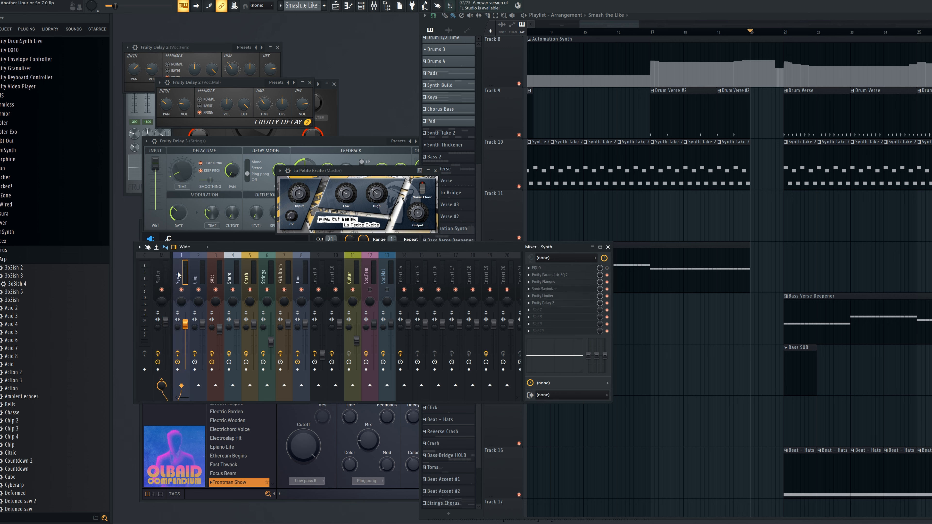
click(552, 293)
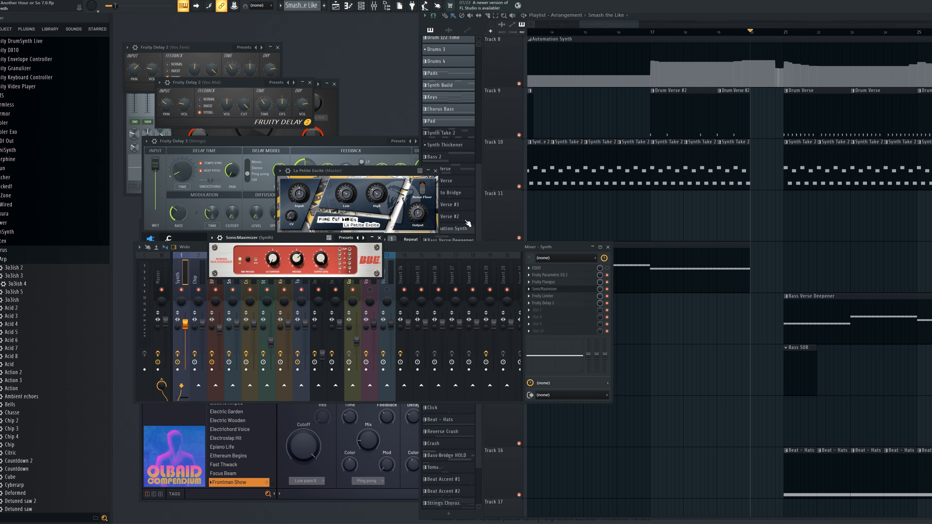
click(436, 171)
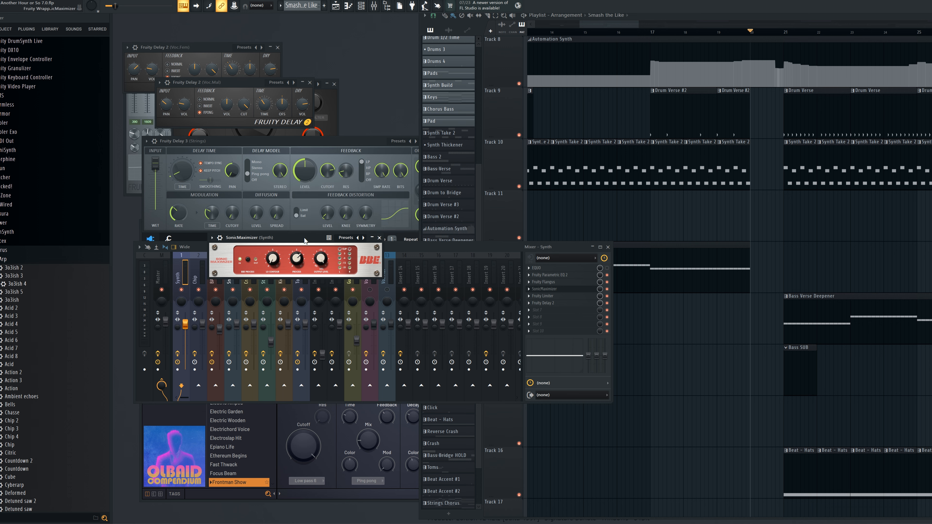
drag(304, 240, 380, 227)
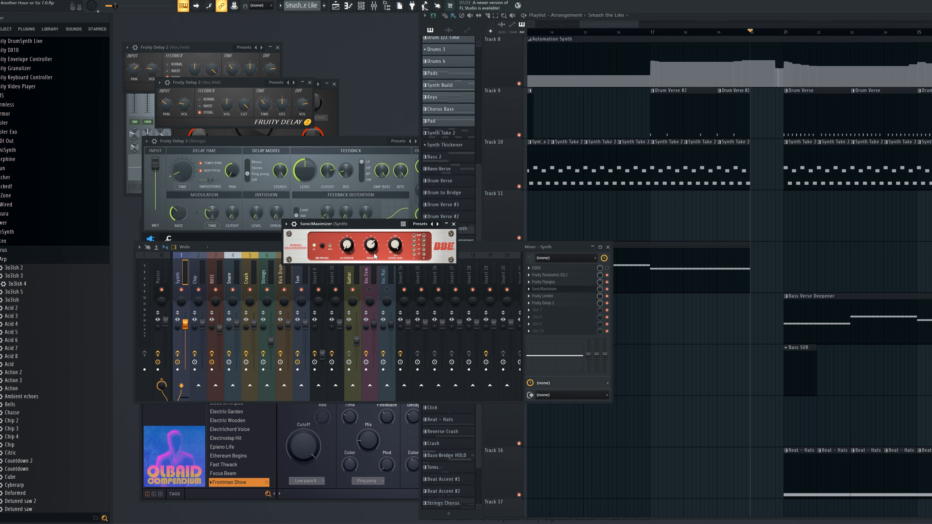
drag(372, 228, 376, 226)
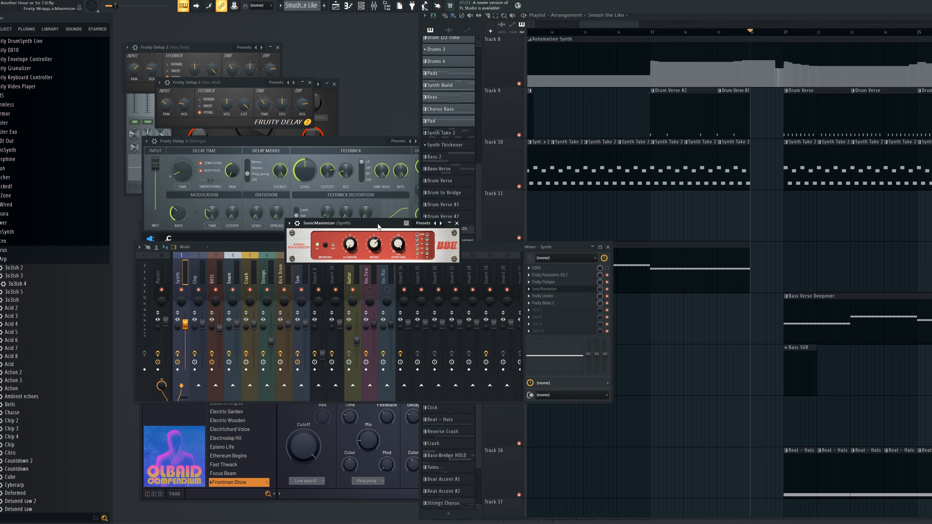
click(155, 276)
click(325, 223)
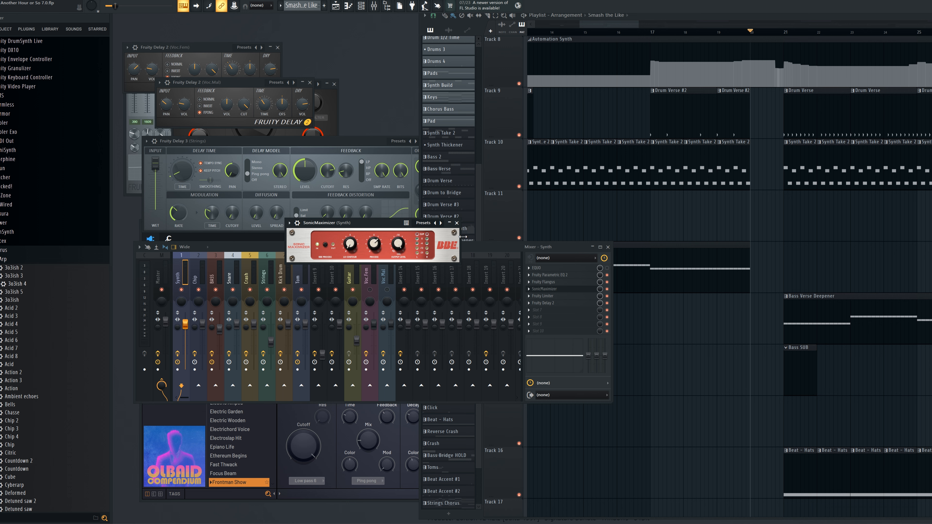
- Switch playback to pattern mode and play the Synth Take 2 pattern
click(503, 166)
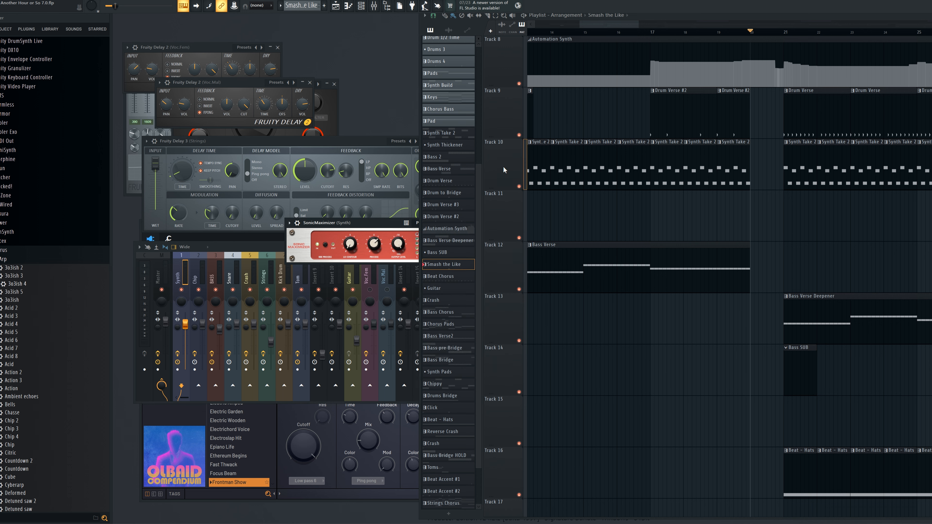
click(111, 0)
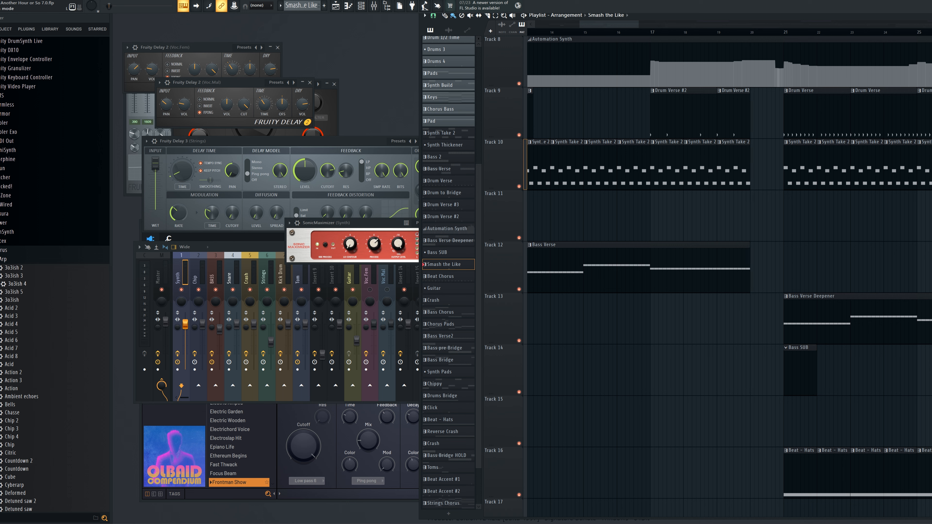
key(space)
click(349, 222)
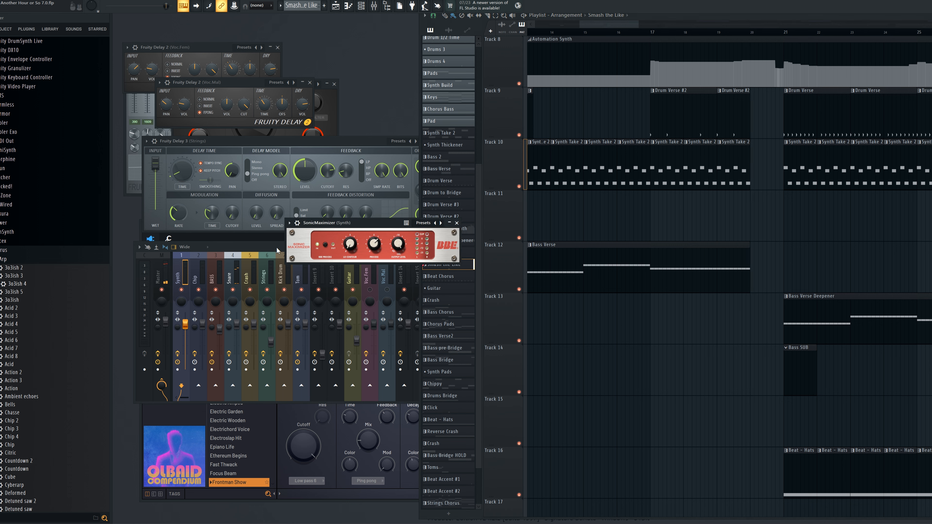
click(273, 238)
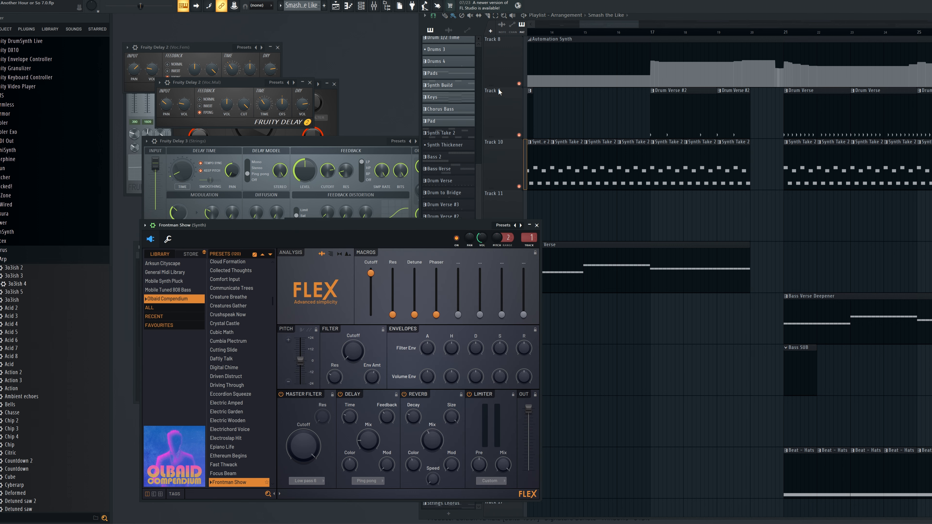
click(444, 133)
- Move the FLEX window below SonicMaximizer and bring the mixer with the Synth track's effects to the front
drag(301, 224, 297, 283)
click(323, 223)
click(254, 243)
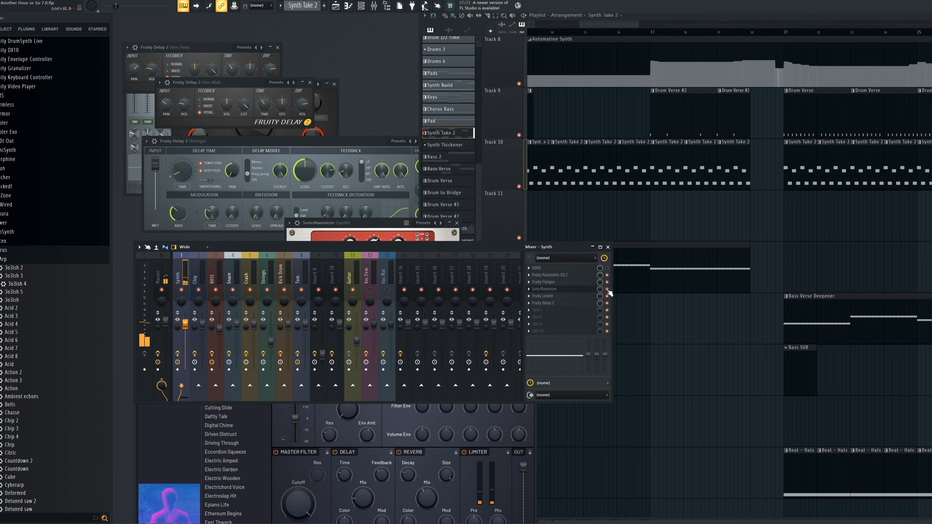
- Inspect the Snare mixer track's Fruity Convolver and close its window
click(200, 272)
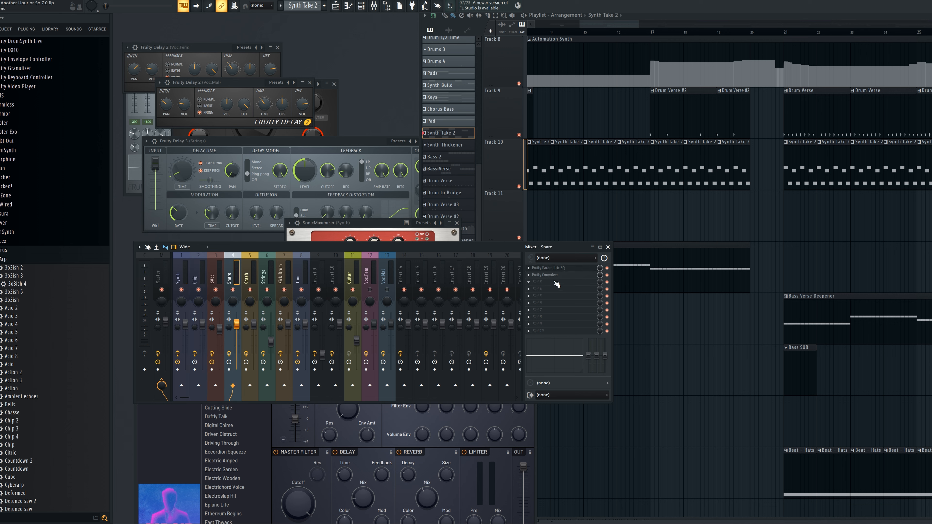
click(560, 276)
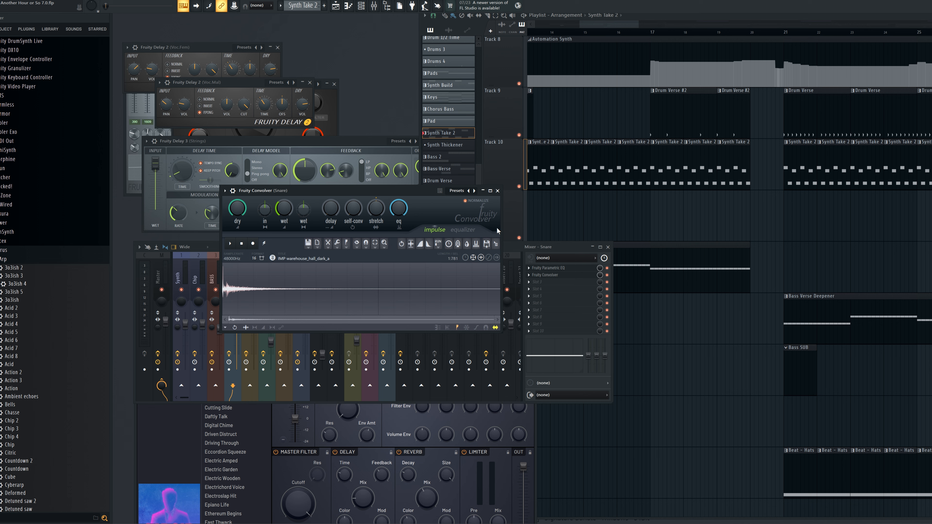
click(498, 191)
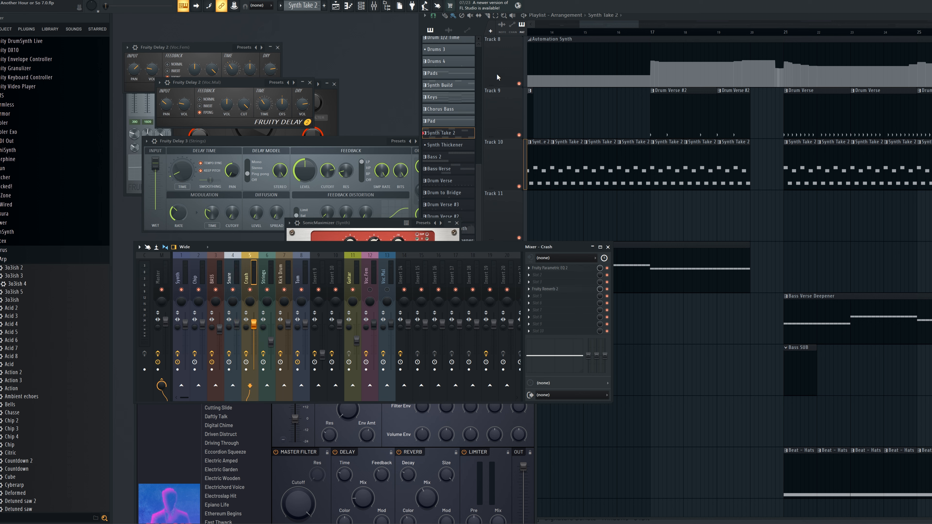
- Move the SonicMaximizer and mixer windows up clear of FLEX, and show the channel rack over the playlist
drag(353, 226, 287, 70)
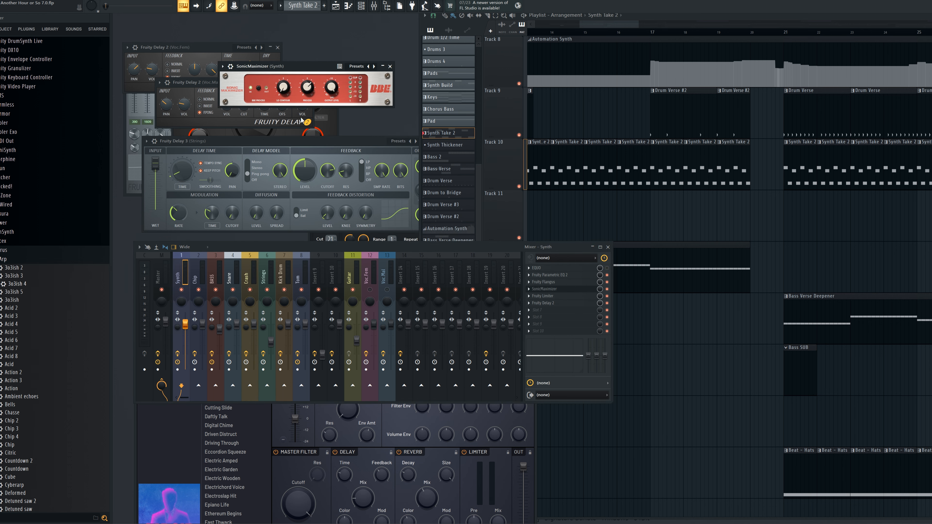
drag(338, 244, 438, 91)
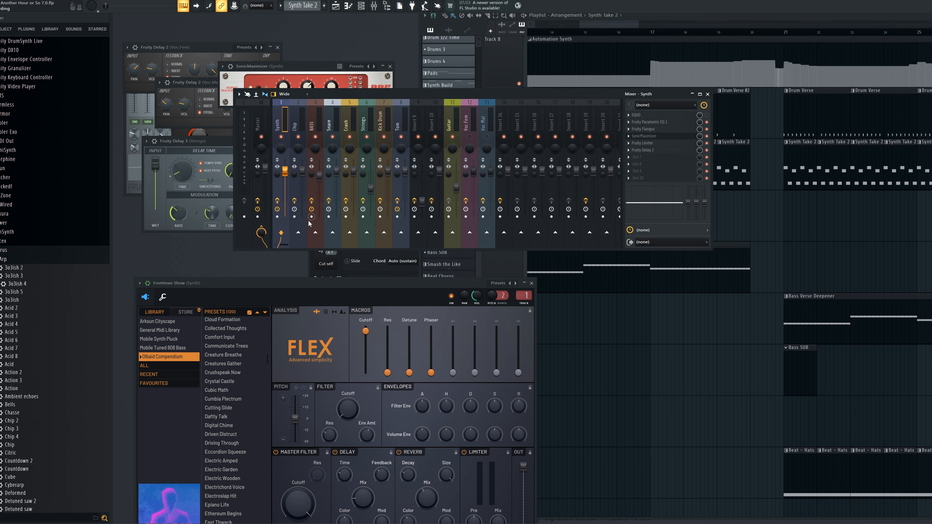
click(338, 8)
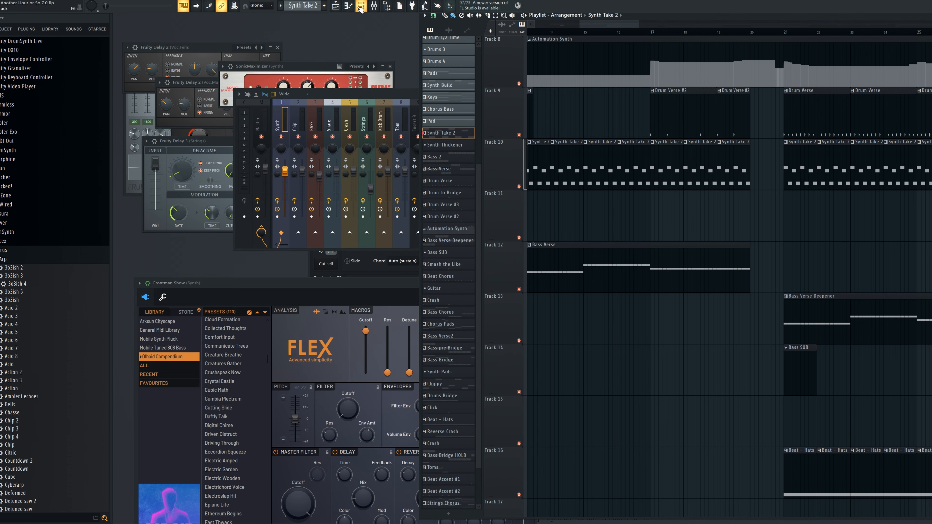
click(361, 8)
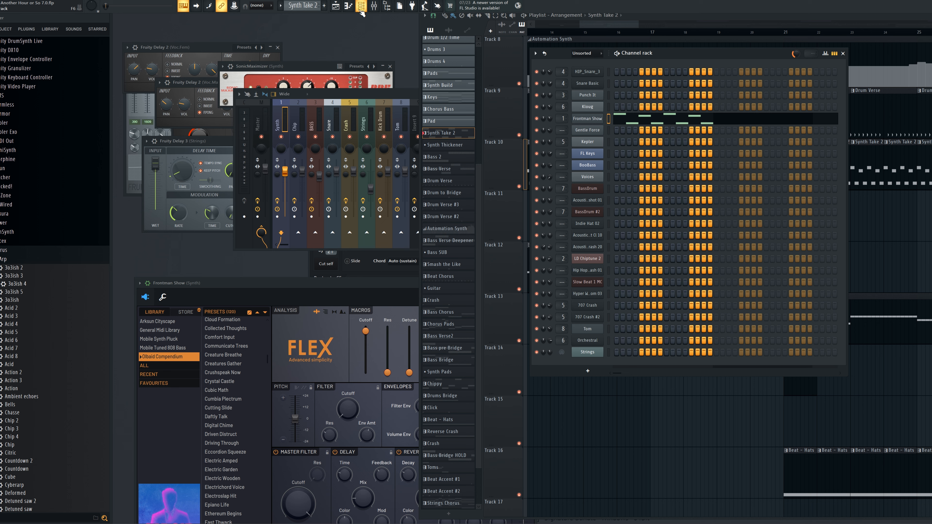
- Inspect the 707 Crash and 707 Crash #2 sampler channels, and hide the channel rack to reveal the playlist
click(596, 307)
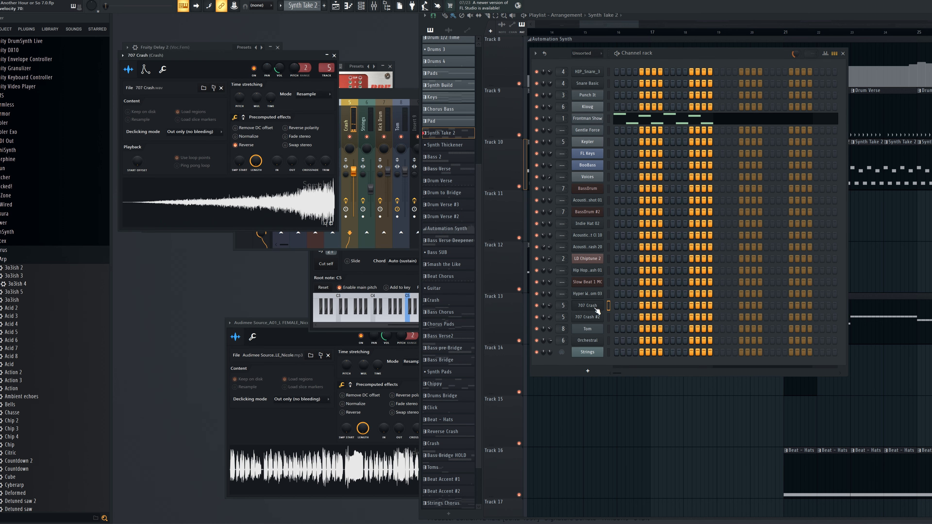
click(596, 318)
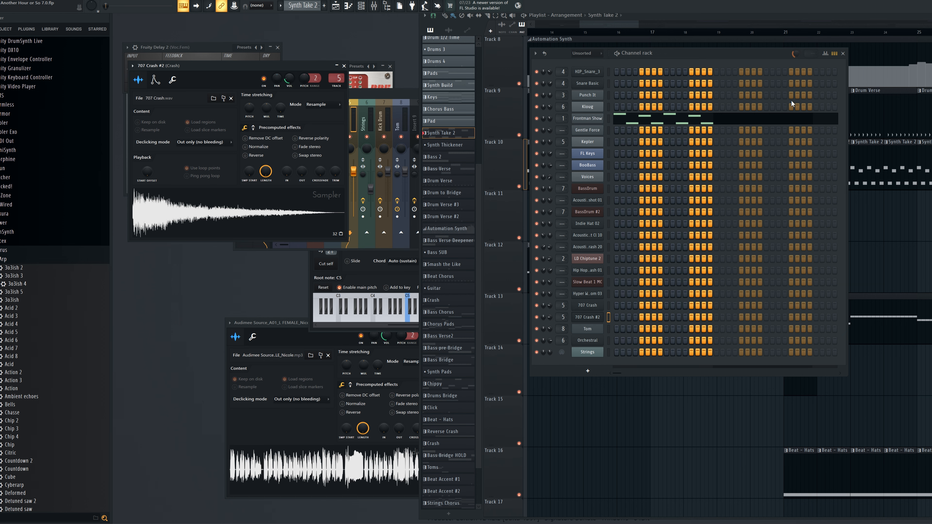
drag(772, 58, 753, 70)
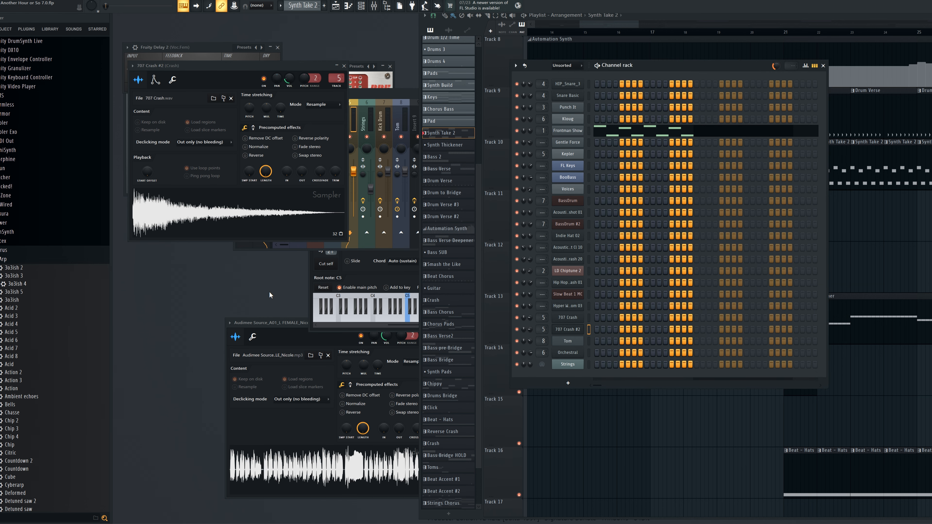
key(F6)
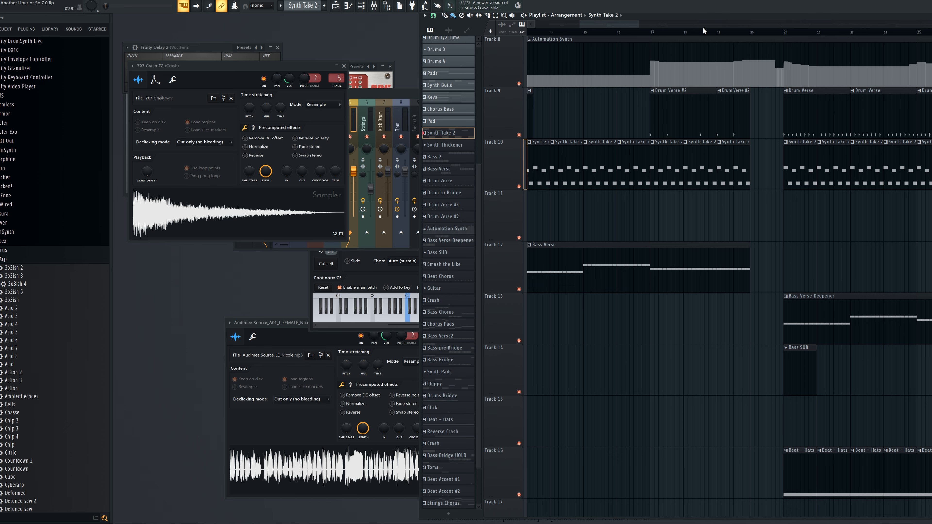
- Find the Toms clip on playlist Track 6 and audition the transition into the chorus
drag(603, 22, 668, 30)
scroll(686, 171, up, 4)
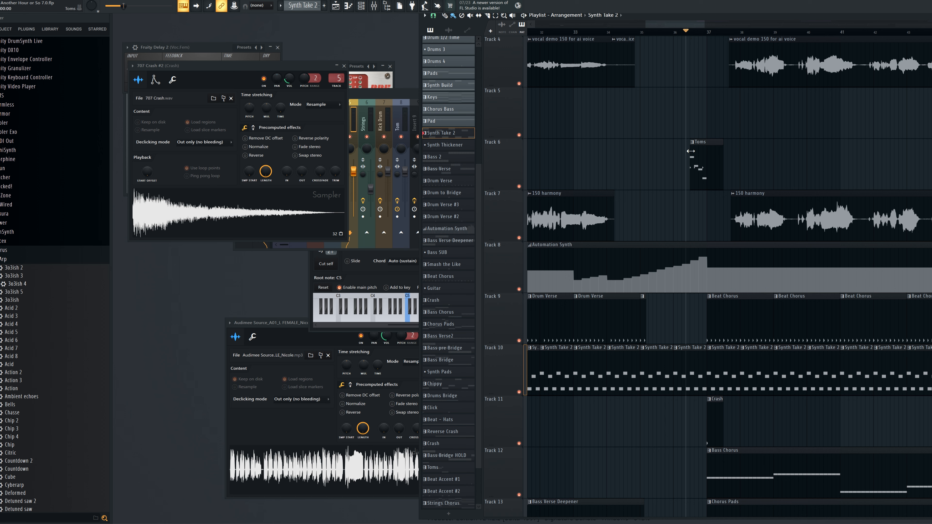
key(space)
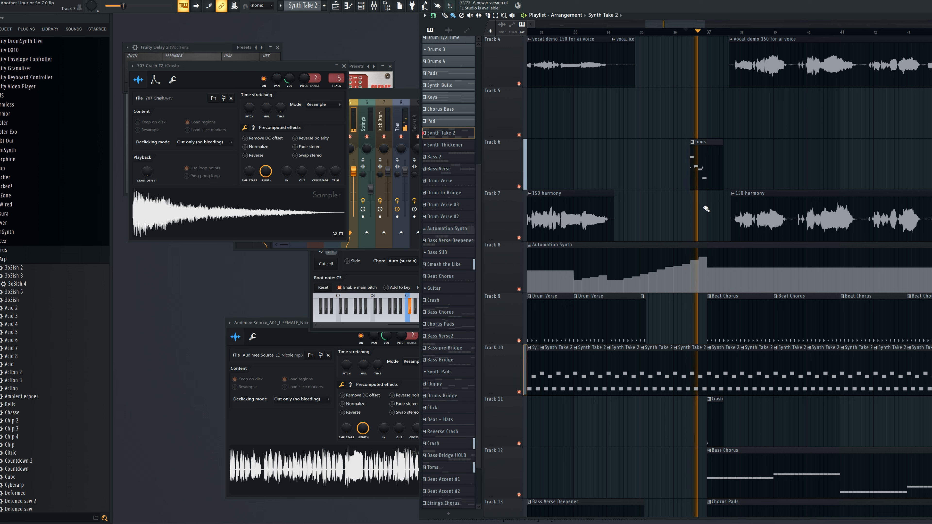
key(space)
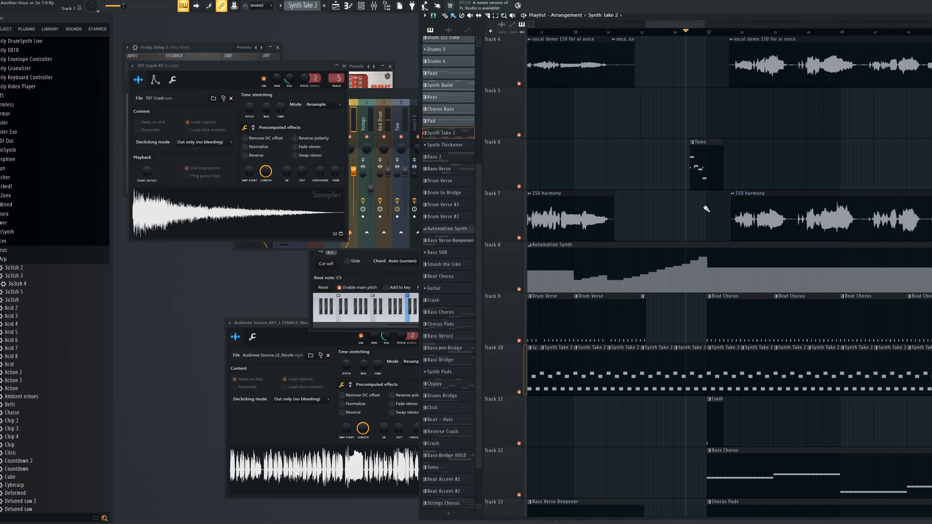
- Play the song from its opening clips and look over the arrangement in the playlist
drag(647, 24, 529, 23)
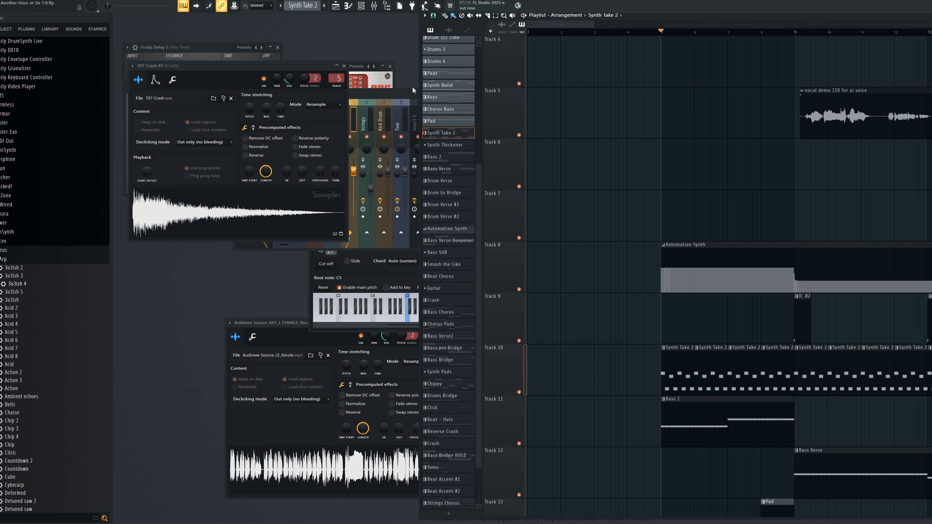
click(498, 255)
drag(567, 25, 766, 22)
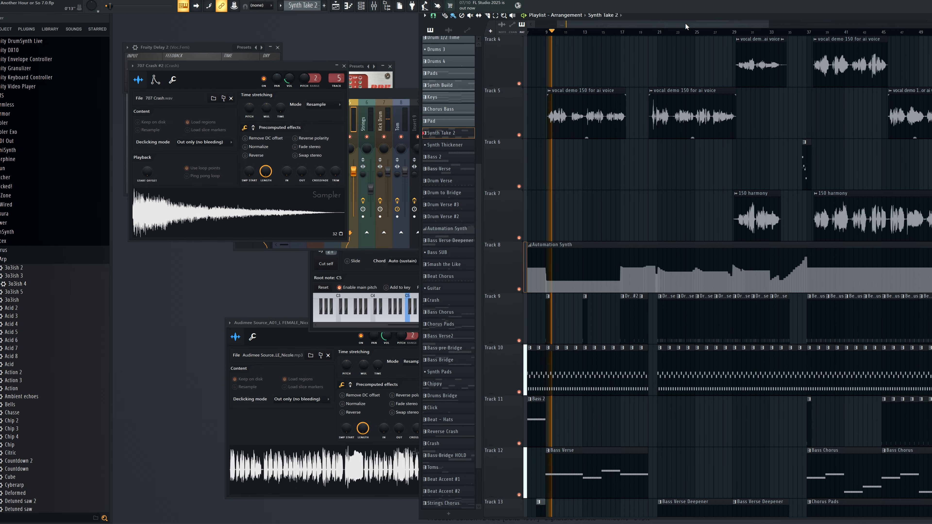
drag(680, 24, 687, 24)
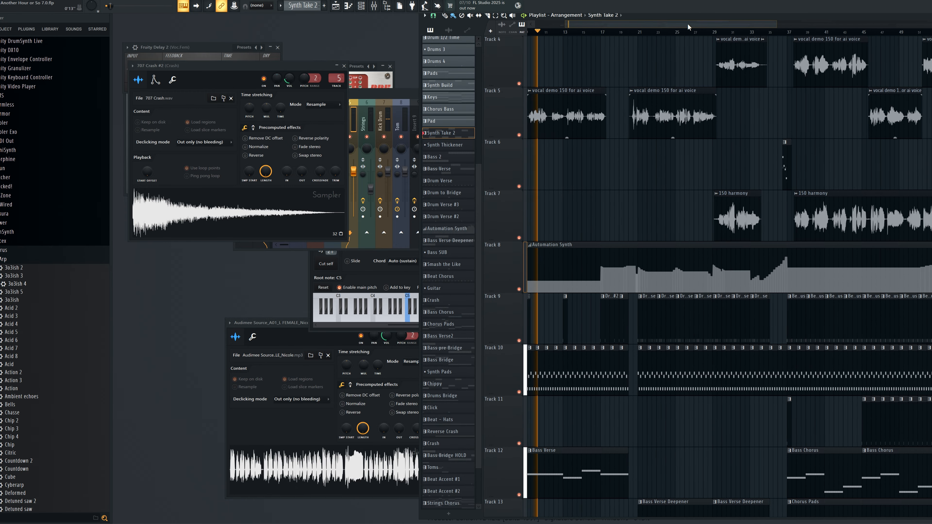
- Bring the mixer to the front during playback and move its window down below the 707 Crash #2 sampler's waveform
click(395, 92)
click(469, 136)
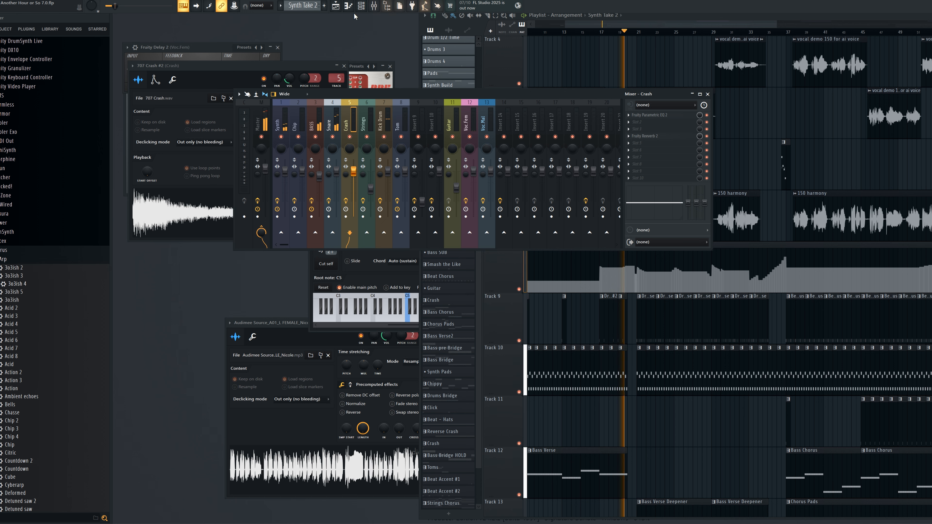
click(378, 7)
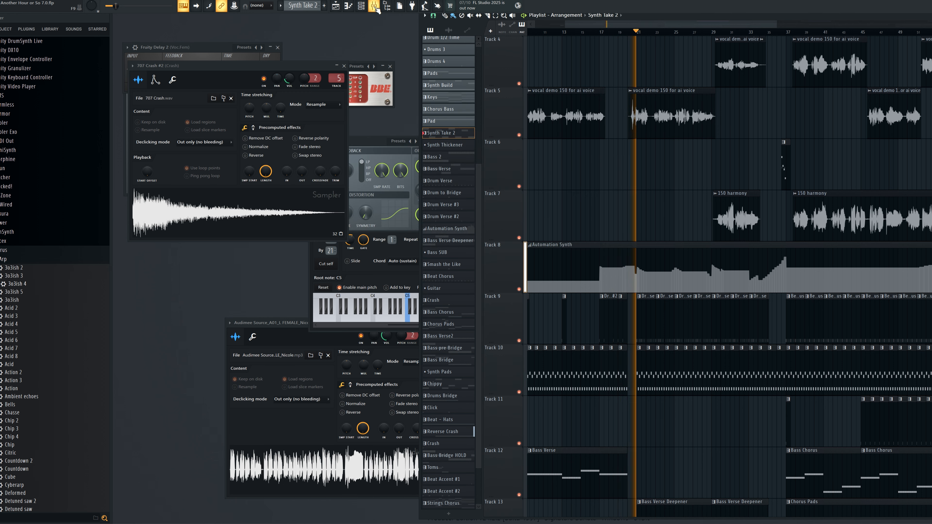
click(378, 8)
drag(602, 94, 550, 248)
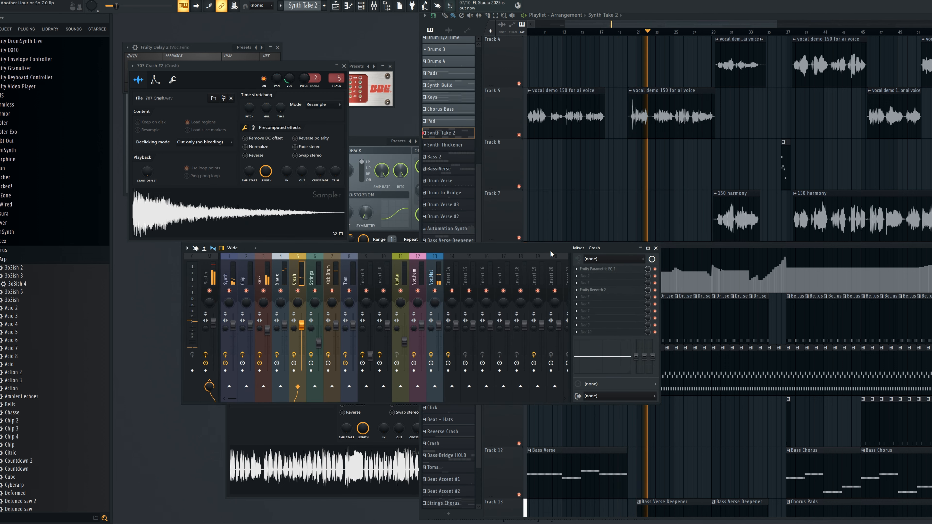
- Select the Master mixer track, move the mixer back up, and inspect the track's Fruity Convolver before closing it
click(207, 277)
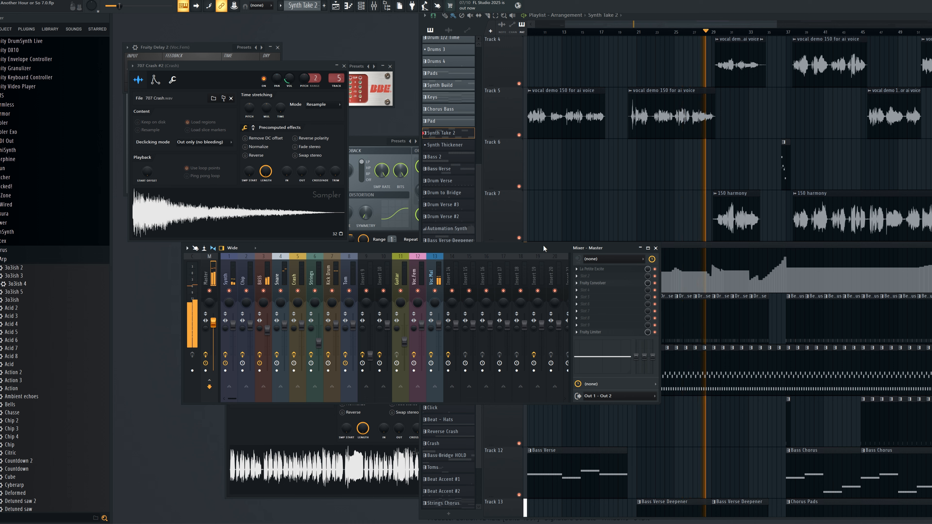
drag(544, 253, 480, 102)
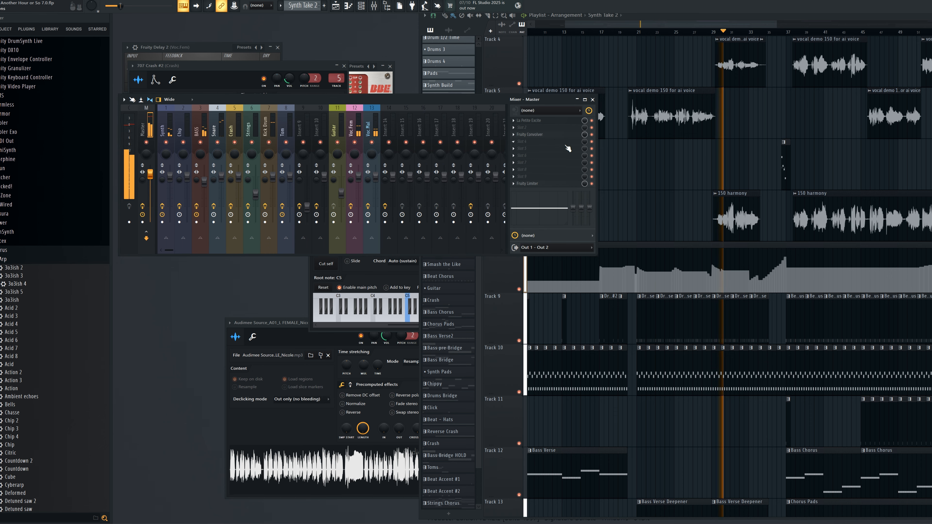
click(545, 134)
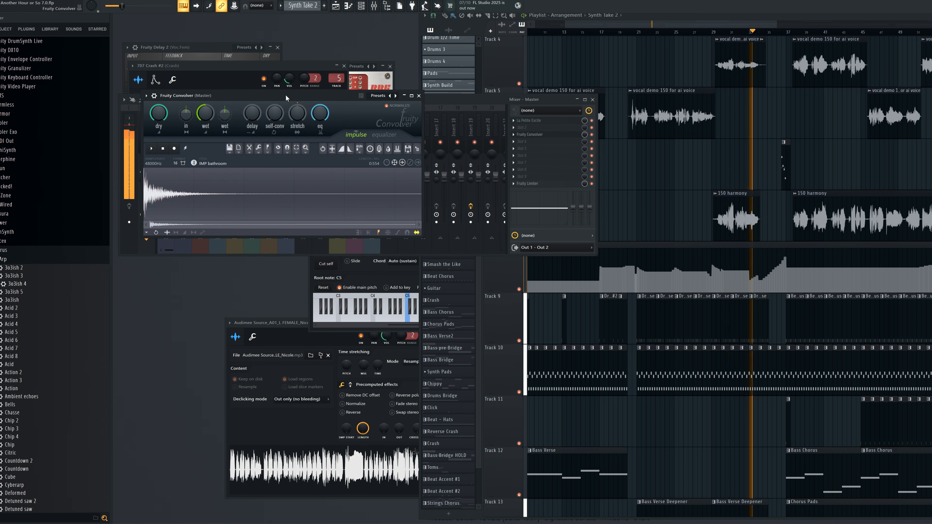
click(420, 96)
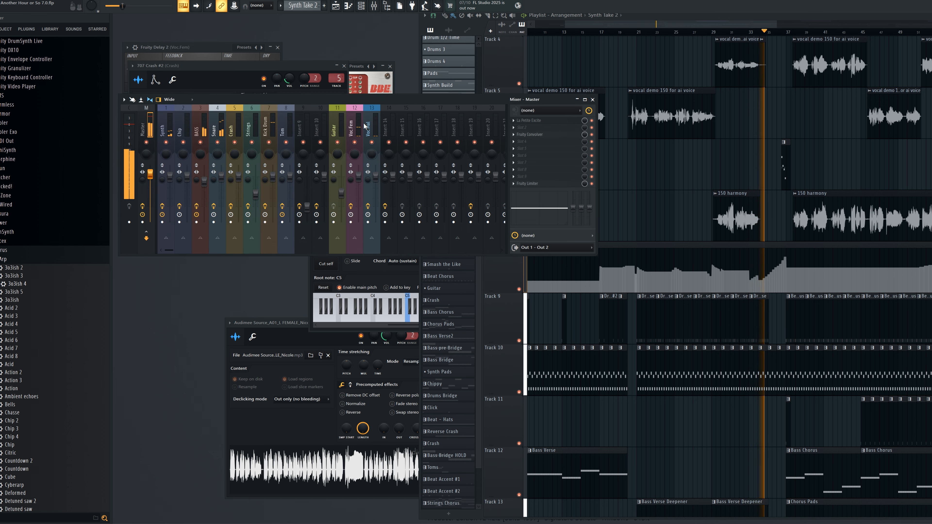
- Mute the female and male vocal mixer tracks to audition the instrumental, and shift the mixer window slightly down
click(355, 143)
click(371, 142)
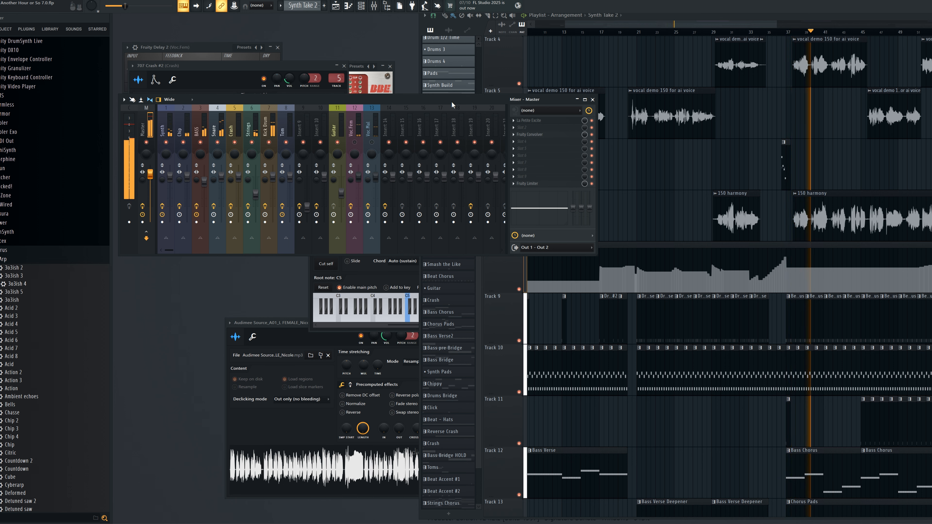
drag(451, 100, 448, 111)
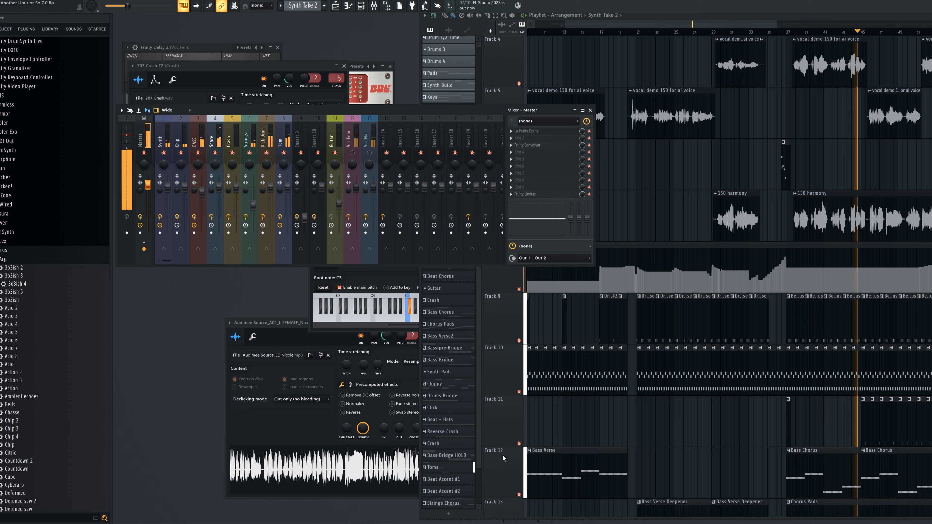
- Bring the playlist to the front and choose the Strings Chorus pattern after trying Strings Verse
click(504, 473)
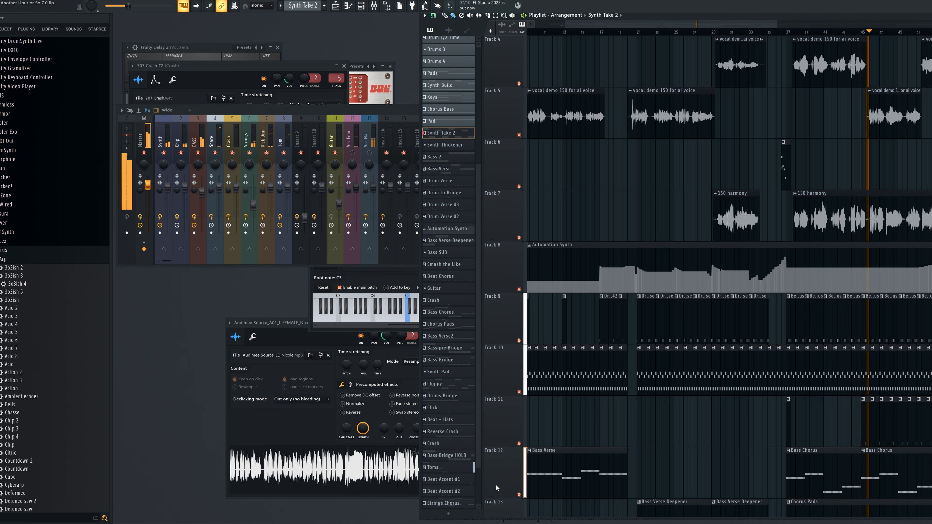
scroll(510, 477, down, 3)
scroll(517, 448, down, 2)
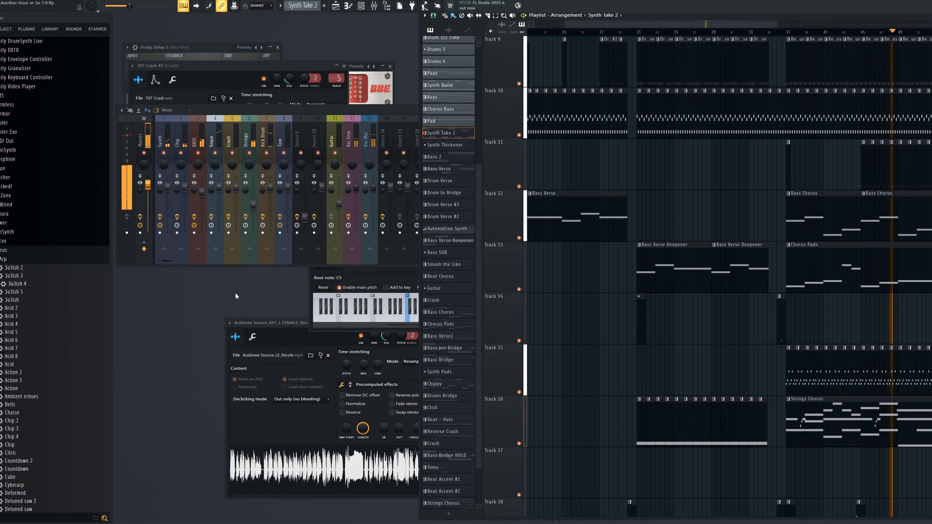
scroll(446, 507, up, 3)
scroll(446, 507, down, 4)
click(457, 501)
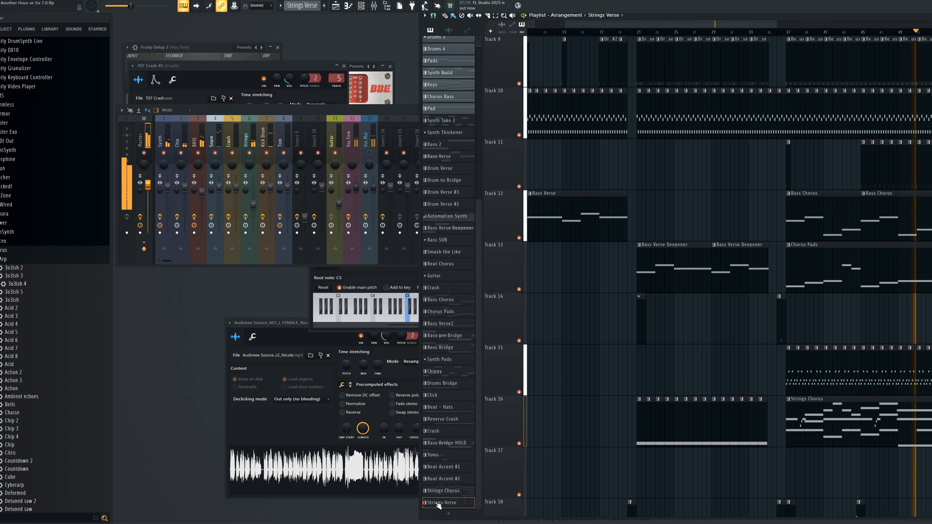
click(455, 491)
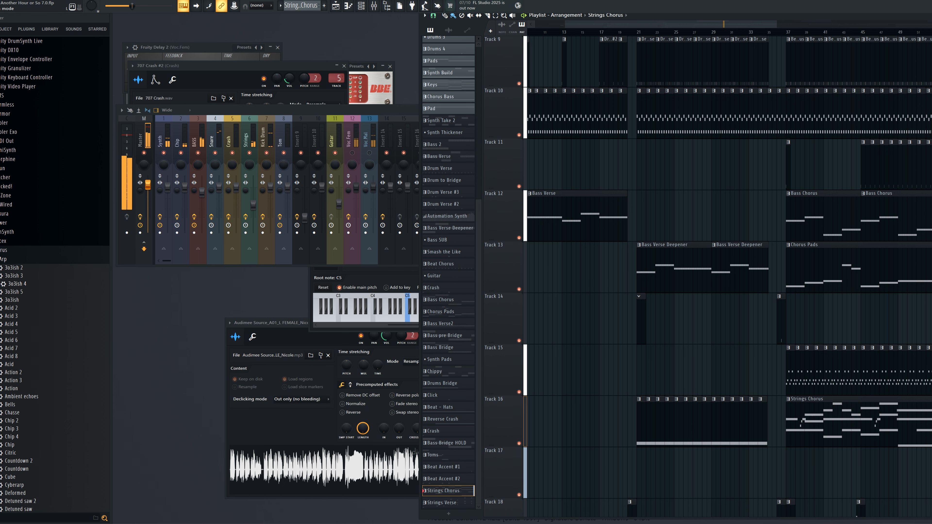
- Move the mixer down, hide the playlist, and bring the channel rack to the front
drag(594, 21, 719, 24)
scroll(649, 130, up, 3)
scroll(649, 130, up, 1)
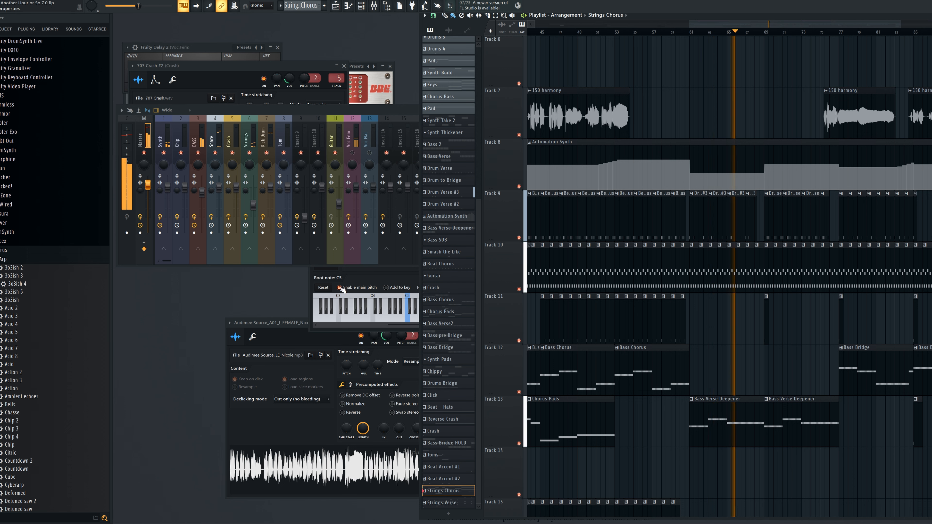
drag(284, 110, 285, 135)
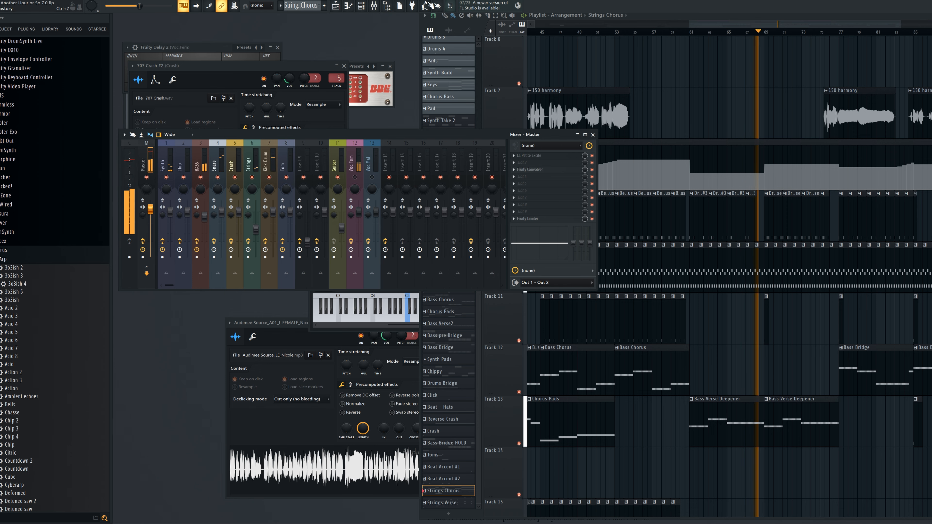
click(336, 6)
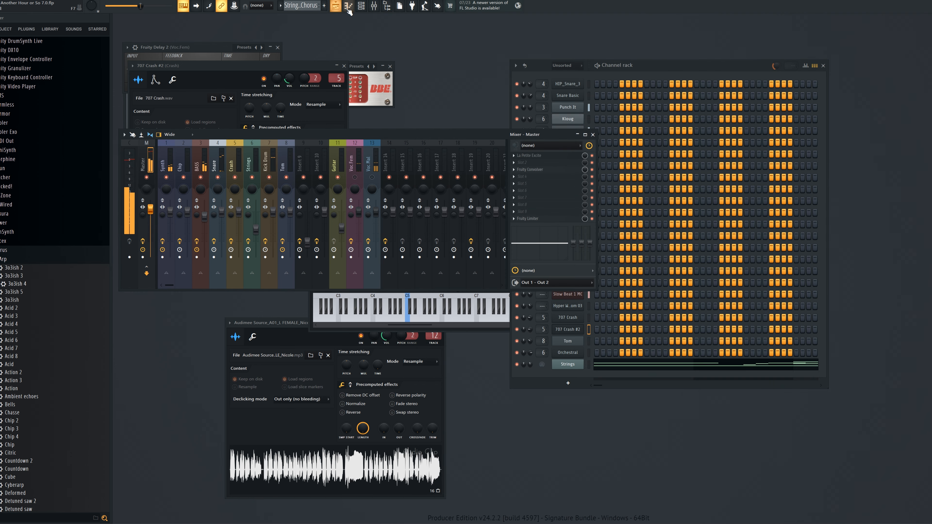
click(336, 6)
click(712, 73)
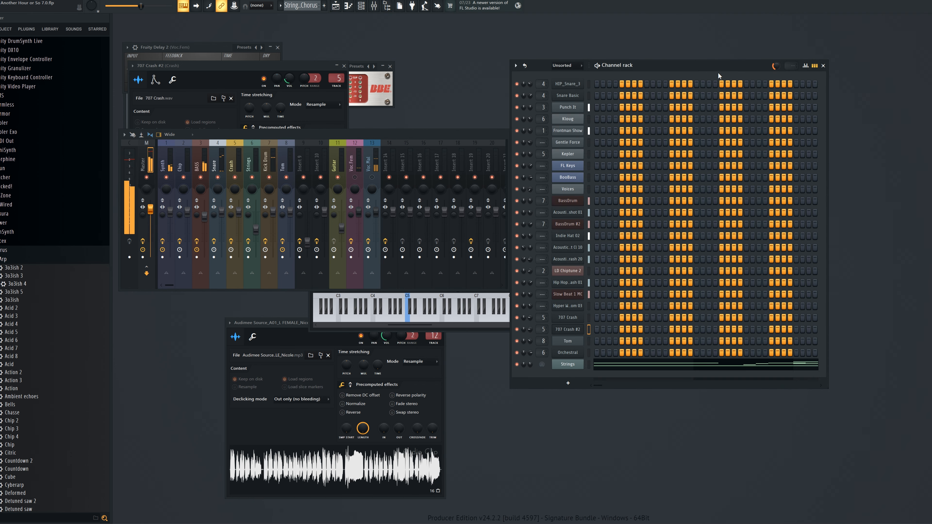
- Select the Strings channel, examine its Strings Chorus notes in the piano roll, and close the piano roll
click(589, 365)
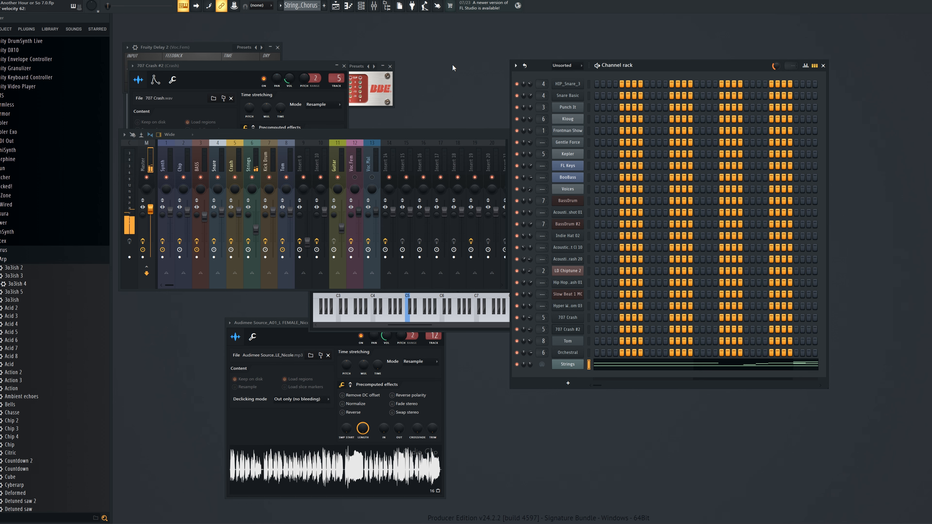
click(647, 365)
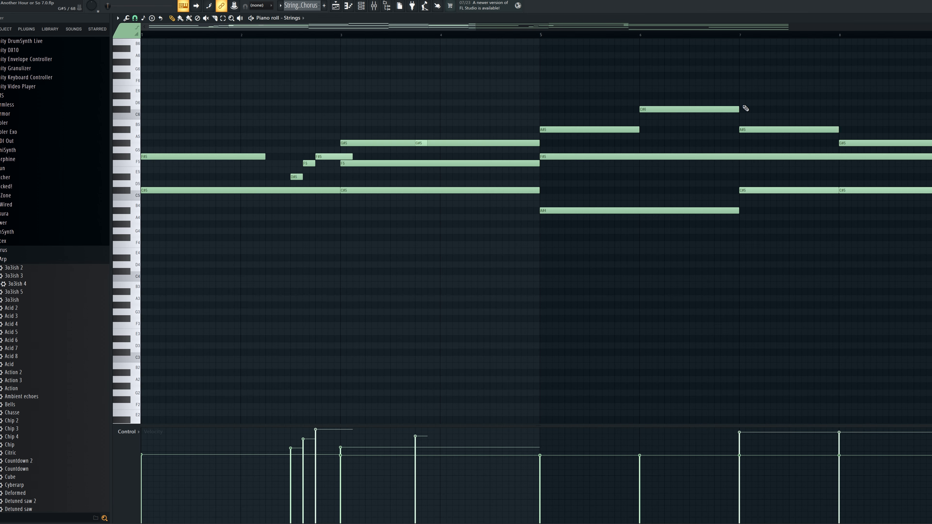
click(931, 18)
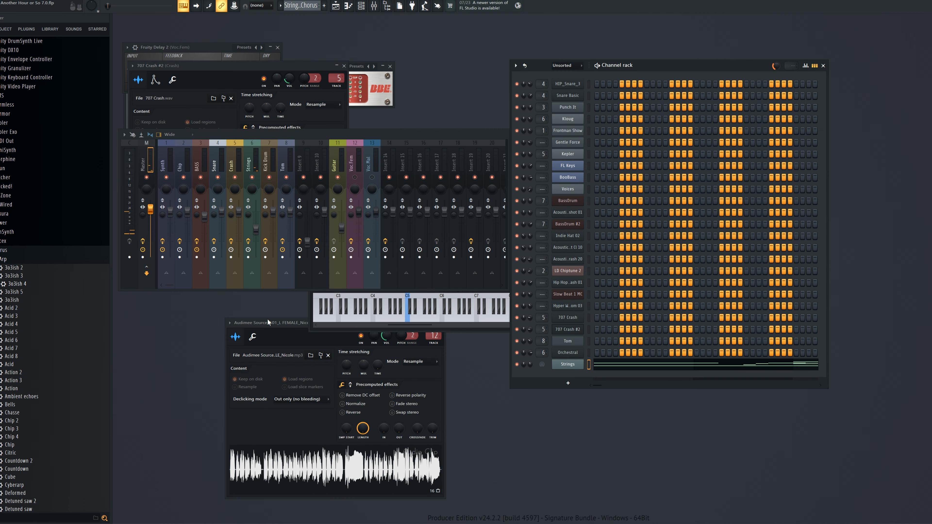
- Select the Strings mixer track, toggle its Fruity Love Philter slot, and open that effect to audition it
click(339, 151)
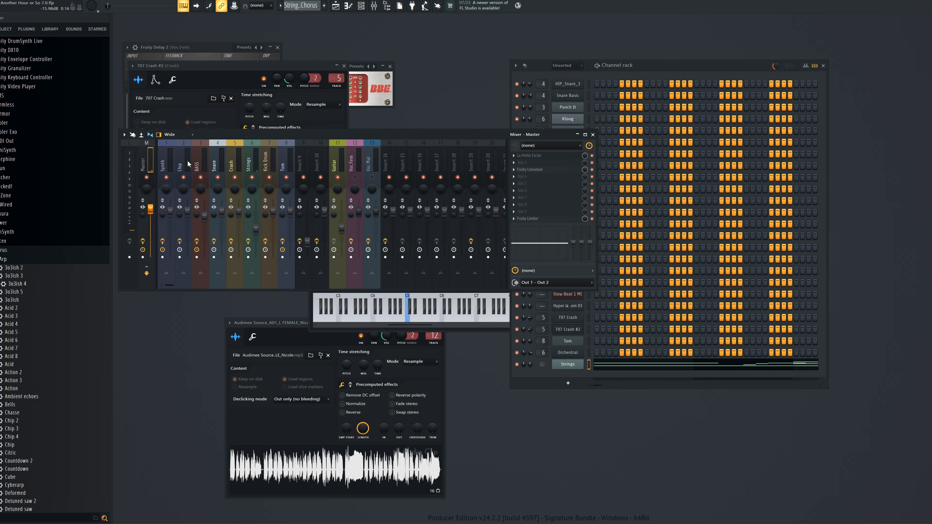
click(244, 162)
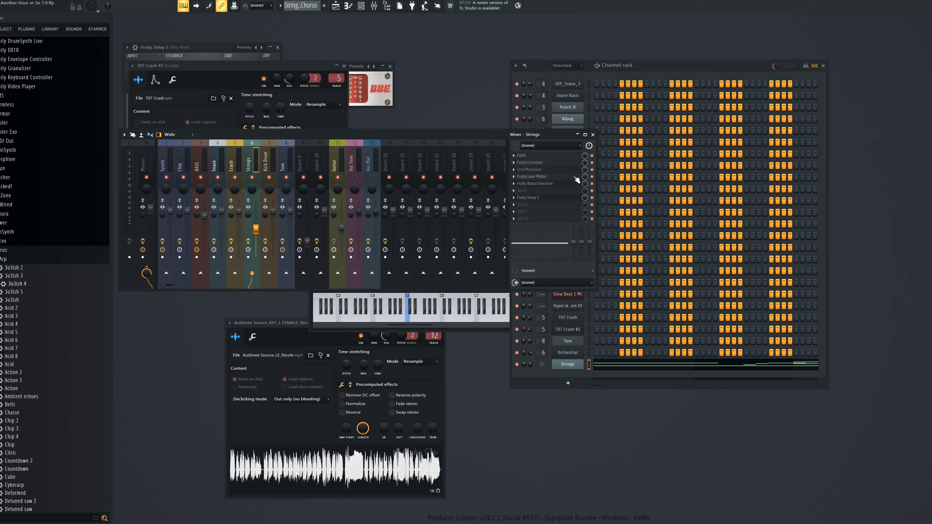
click(592, 177)
click(552, 177)
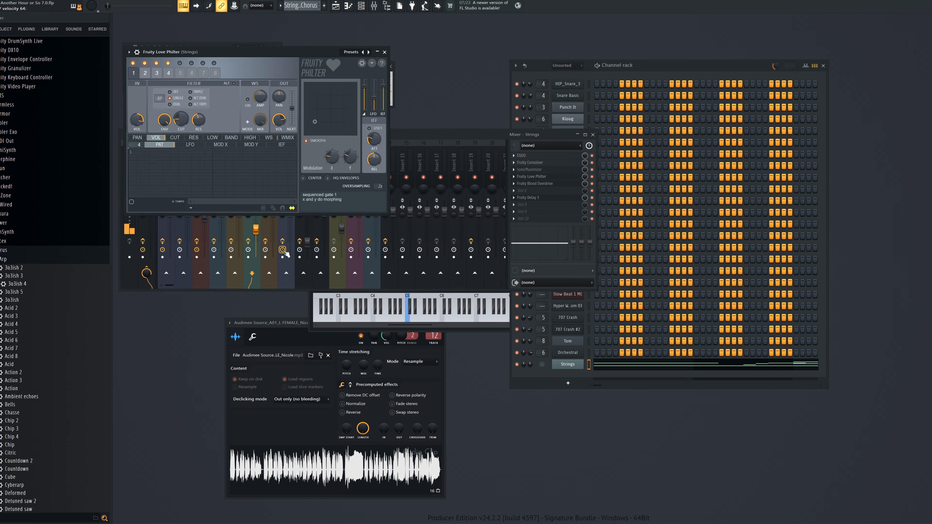
- Bring the channel rack forward and open the Orchestral channel's EDIROL Orchestral instrument
click(654, 68)
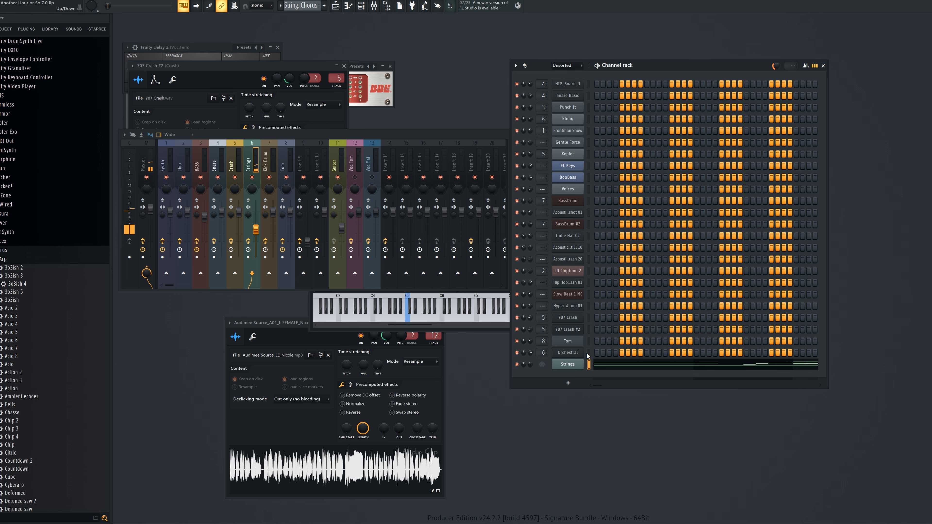
click(572, 353)
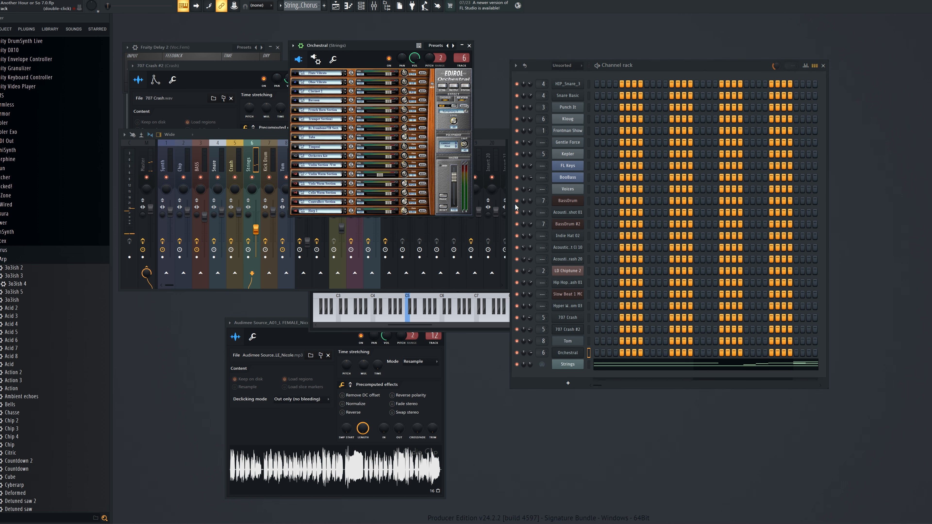
- Move the Orchestral window down, view the Strings channel's MIDI Out settings, and bring the Orchestral instrument back up
drag(378, 44, 381, 58)
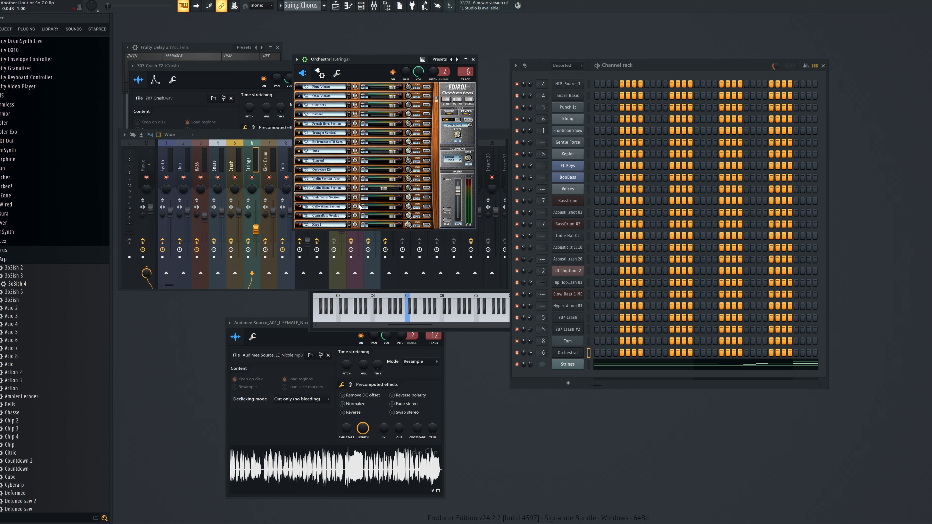
click(568, 364)
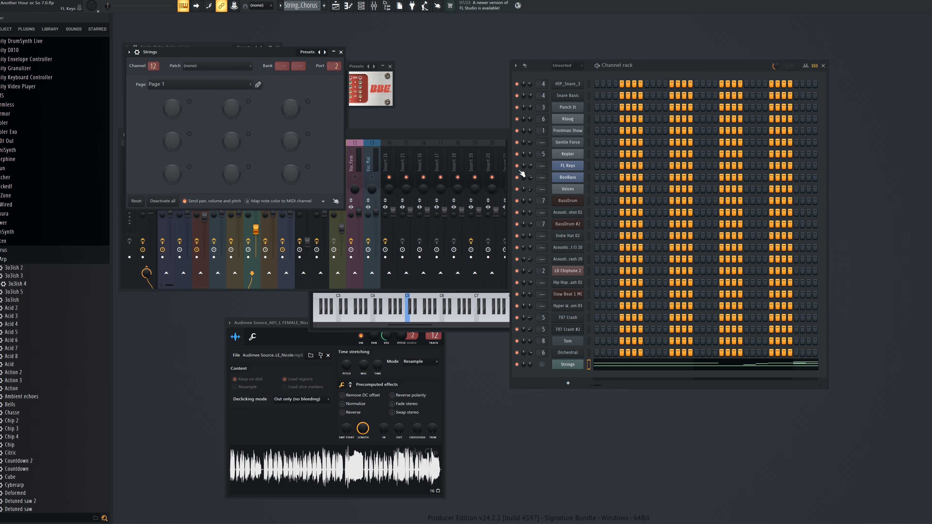
drag(191, 52, 212, 228)
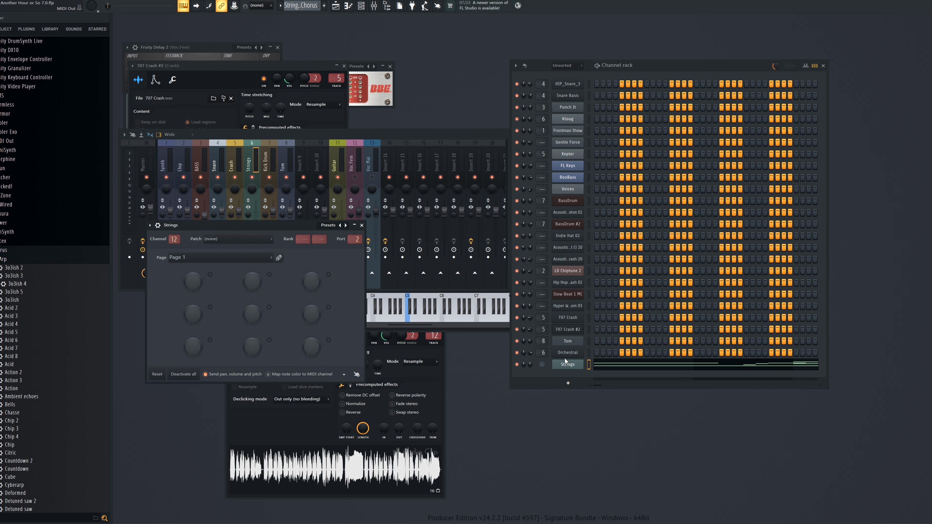
click(569, 353)
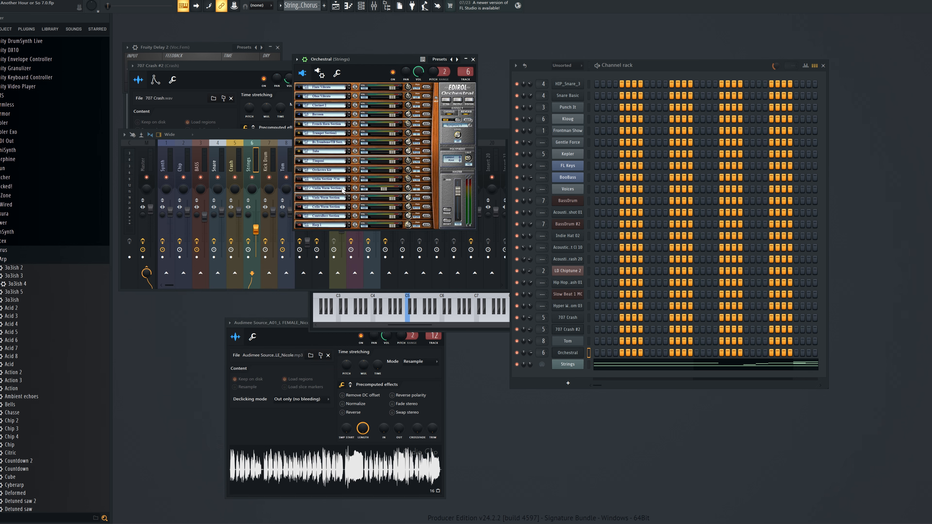
- Open the Tone Finder for the violin section in EDIROL Orchestral, examine its string tones, and close it
click(356, 188)
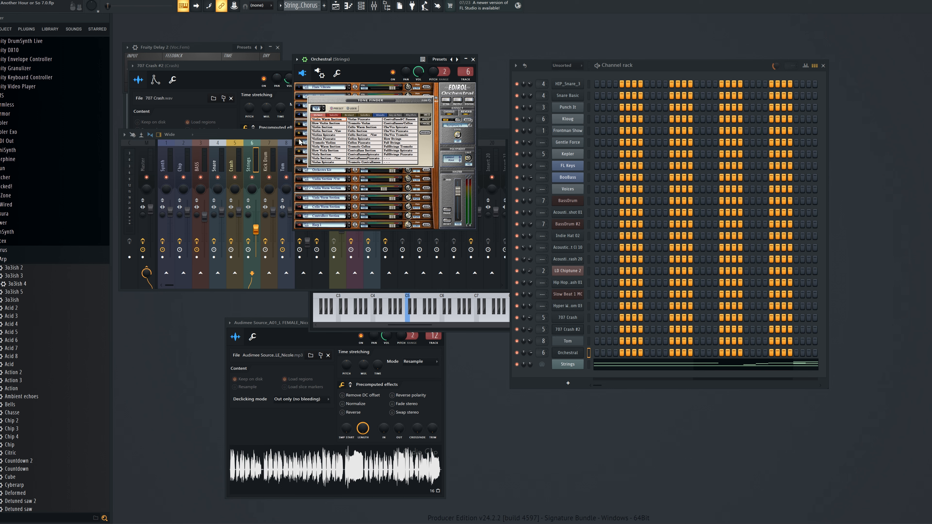
click(247, 136)
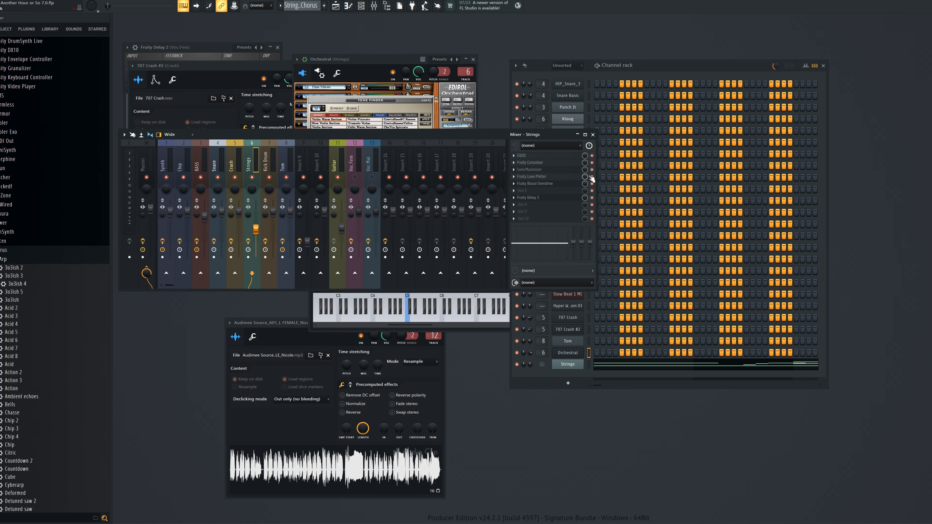
click(385, 61)
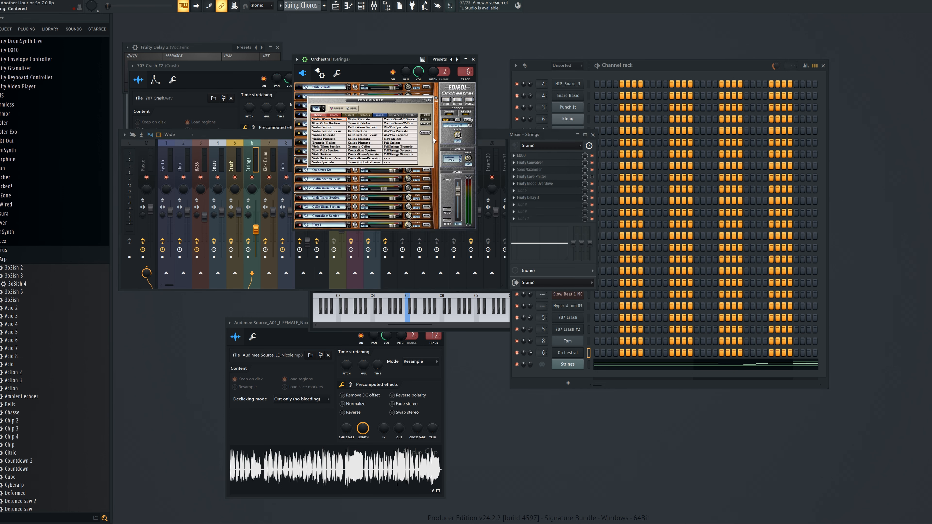
click(428, 132)
click(498, 133)
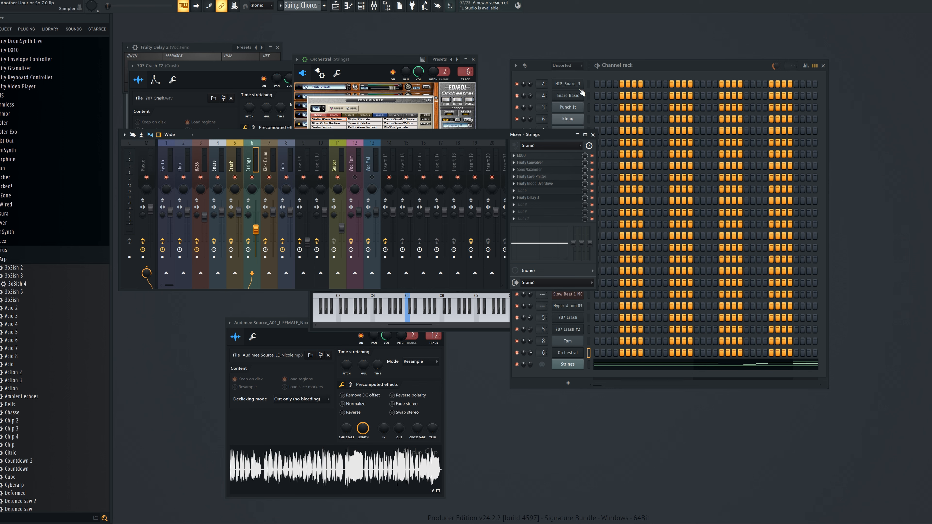
click(649, 73)
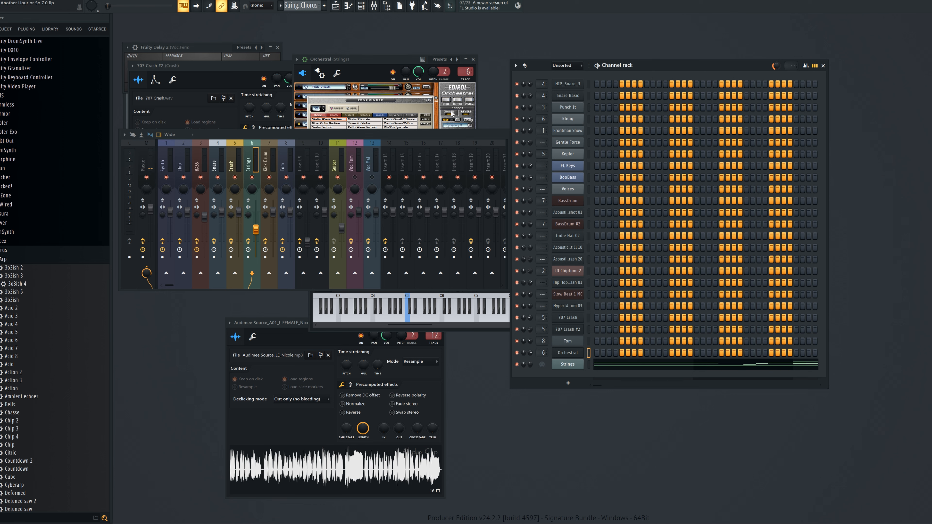
click(430, 101)
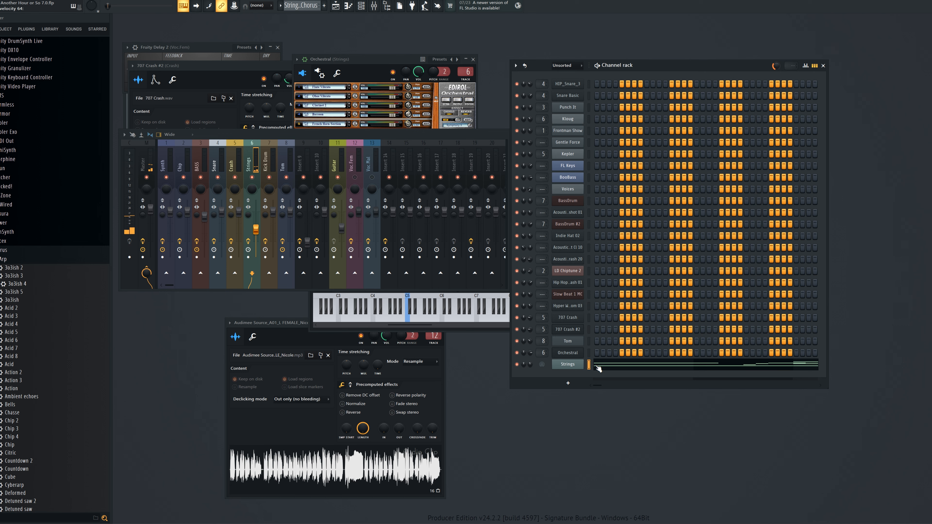
- Play the song, move the channel rack clear of the mixer's effect slots, and toggle the Voc Fem mixer track
key(space)
key(space)
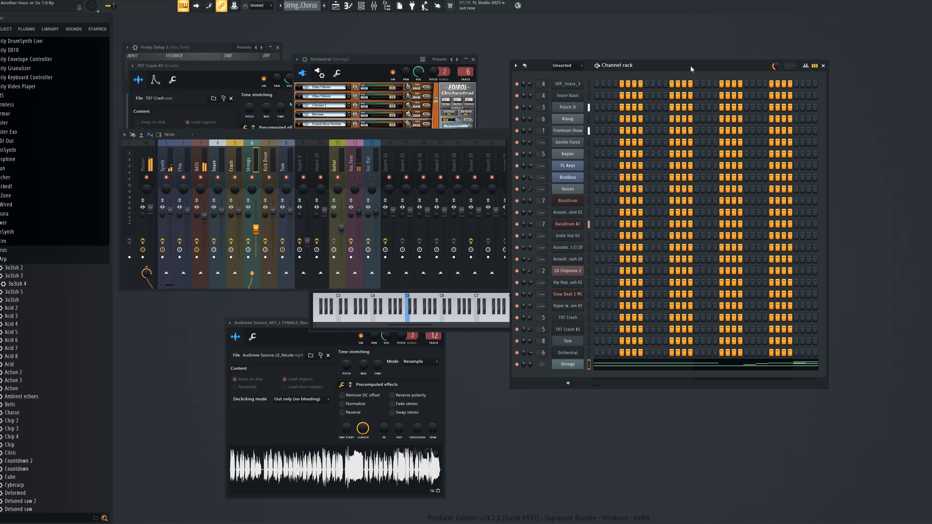
drag(691, 66, 763, 35)
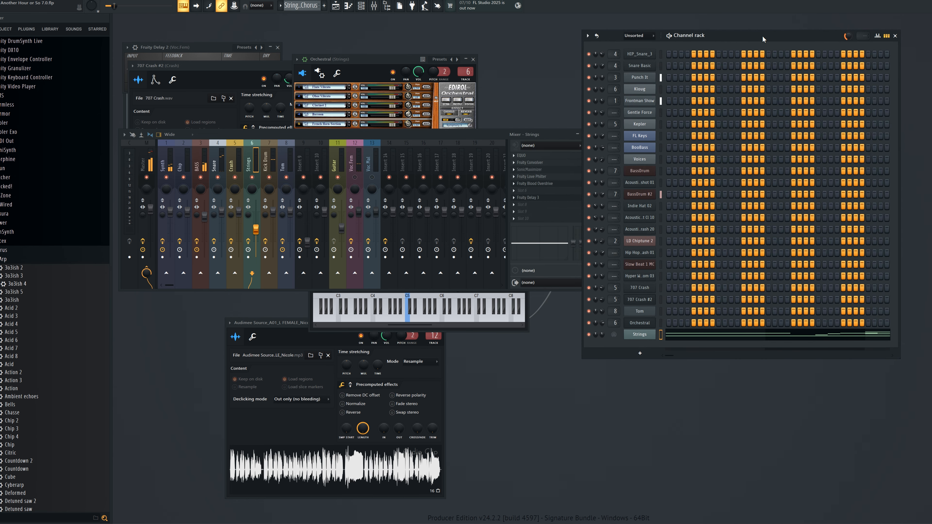
click(356, 177)
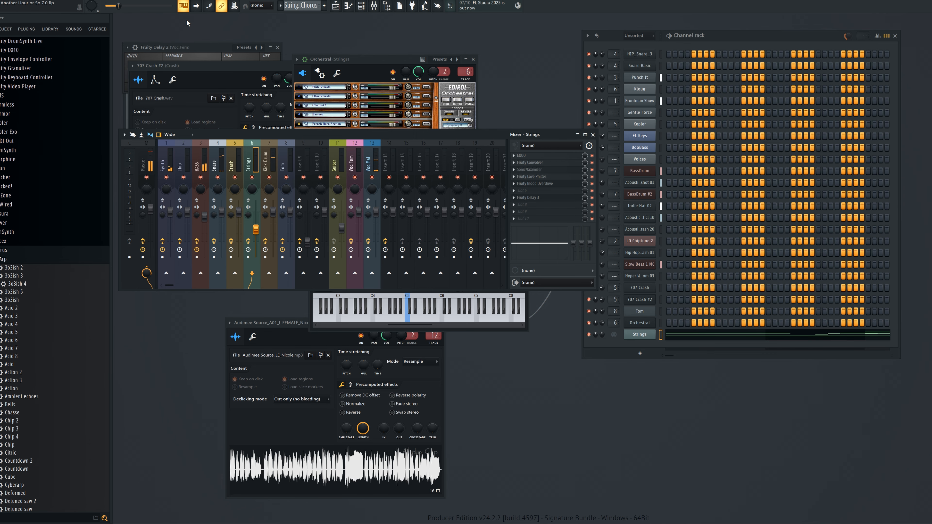
- Show the playlist to examine the arrangement around the vocal and harmony clips, toggling the Voc Fem mixer track during playback
click(335, 5)
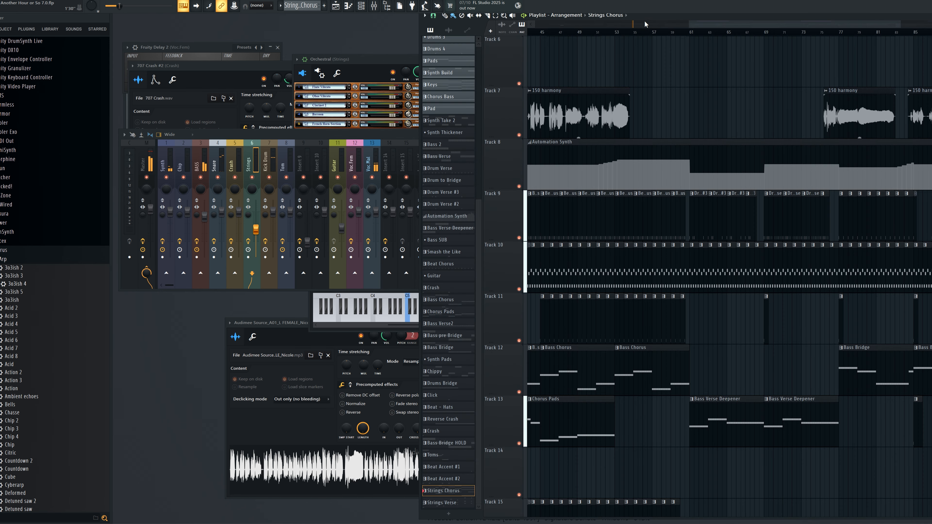
drag(708, 25, 613, 28)
scroll(688, 225, up, 5)
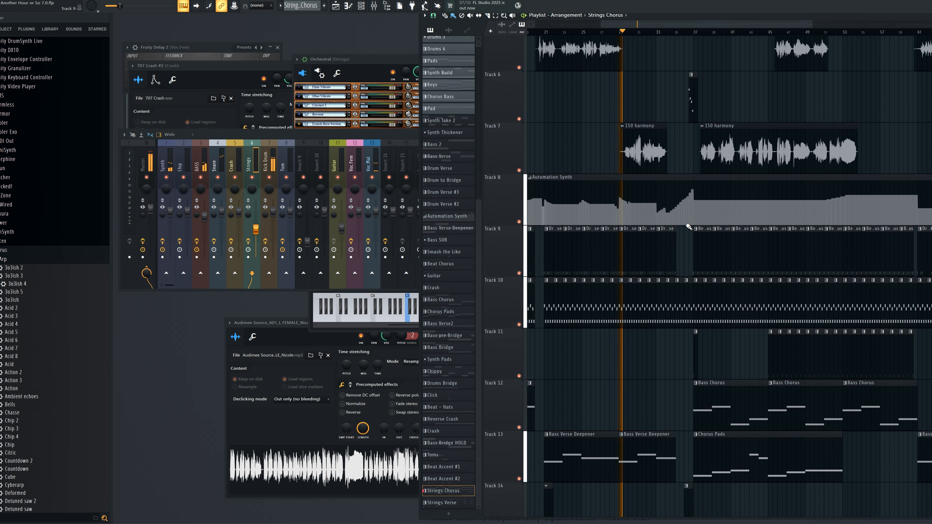
scroll(695, 257, down, 3)
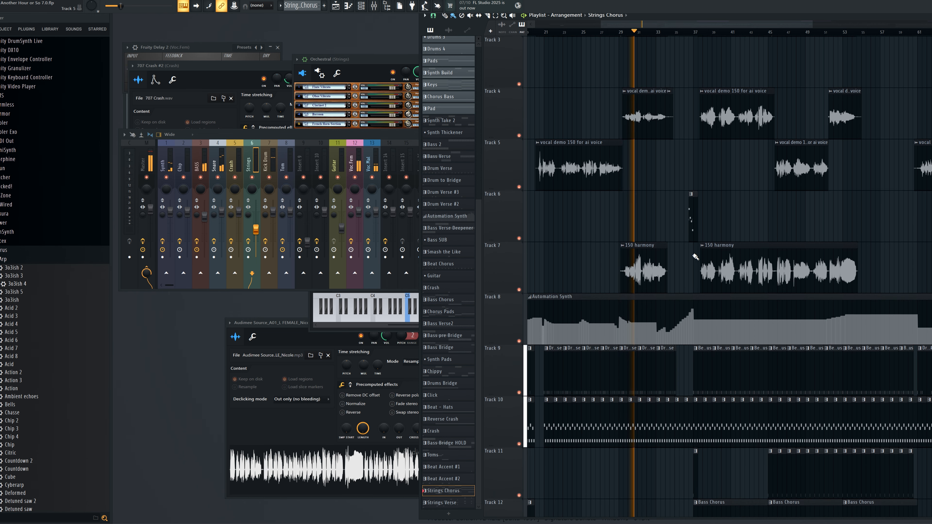
scroll(696, 257, down, 2)
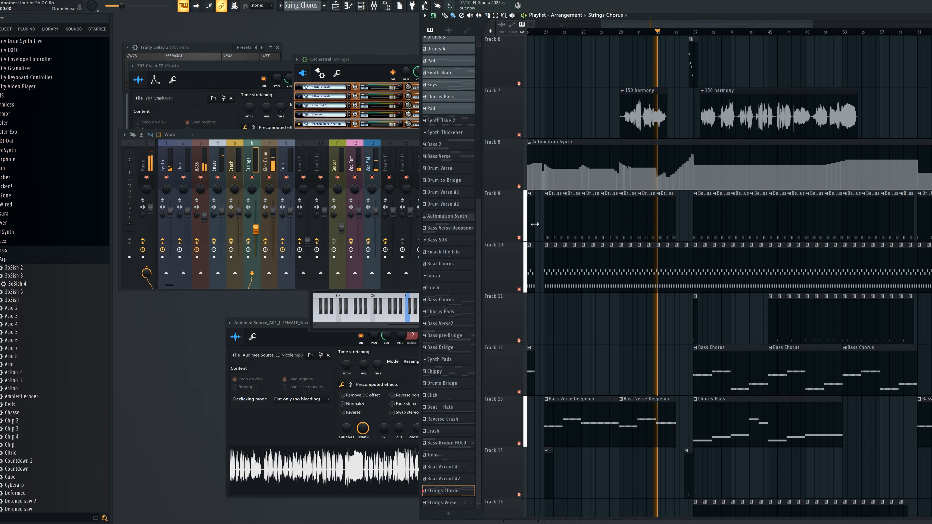
click(355, 178)
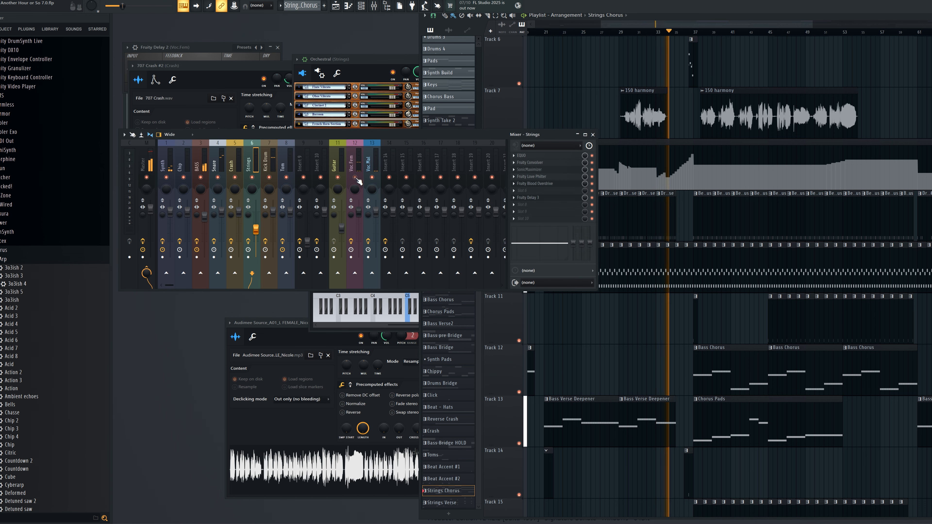
drag(752, 23, 789, 21)
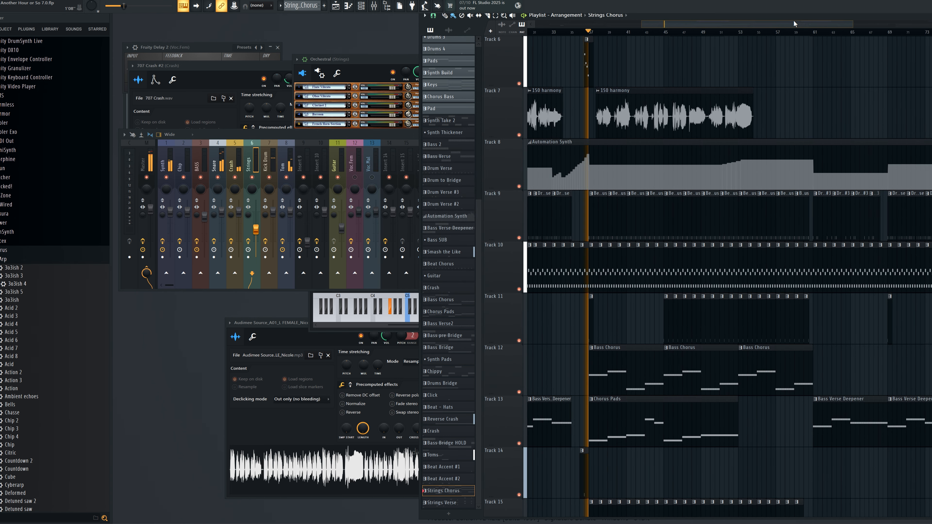